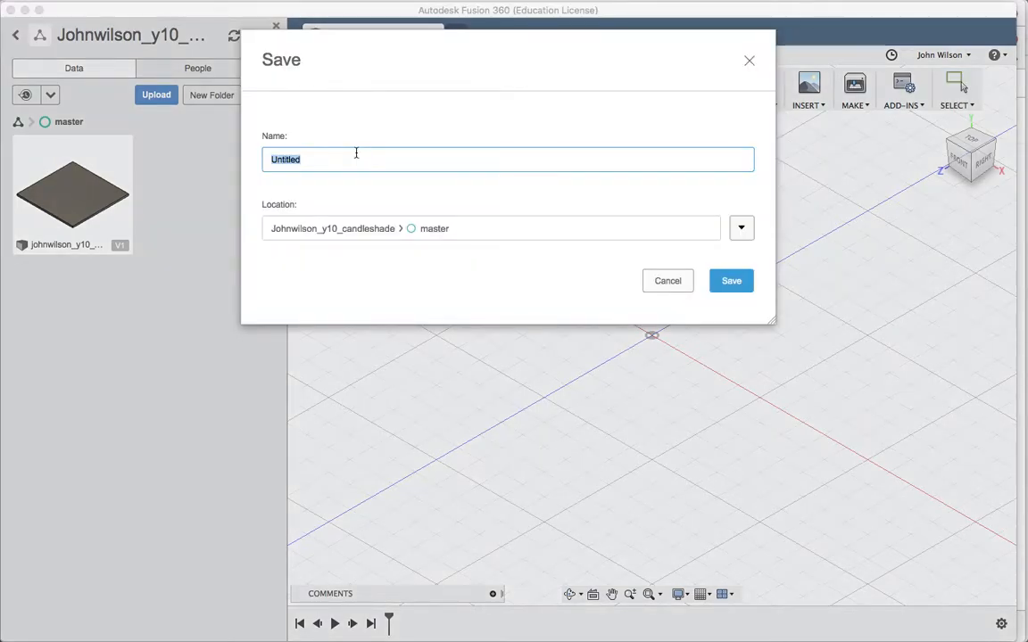
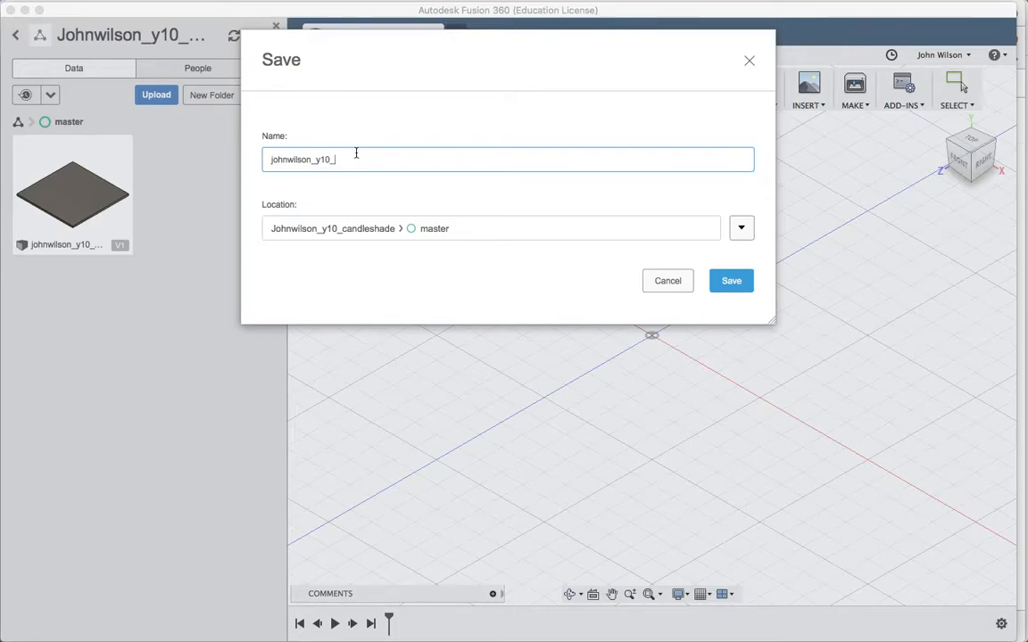
- Save the empty design as version 1, named with the user's identifier followed by '_side'
type("_side")
left_click(732, 281)
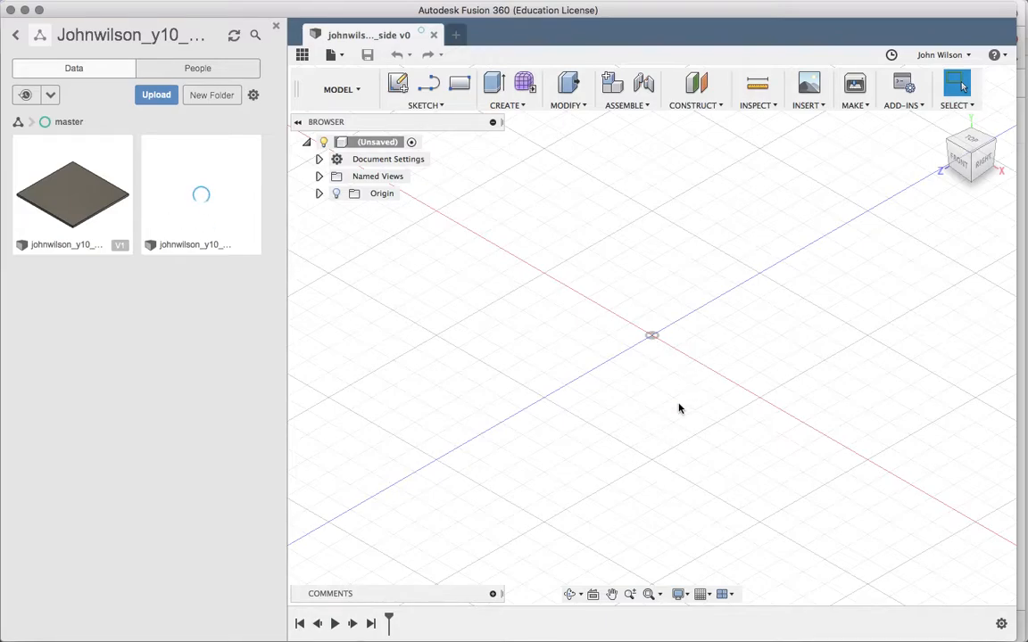
- Close the Data Panel and start a new rectangle sketch
left_click(277, 29)
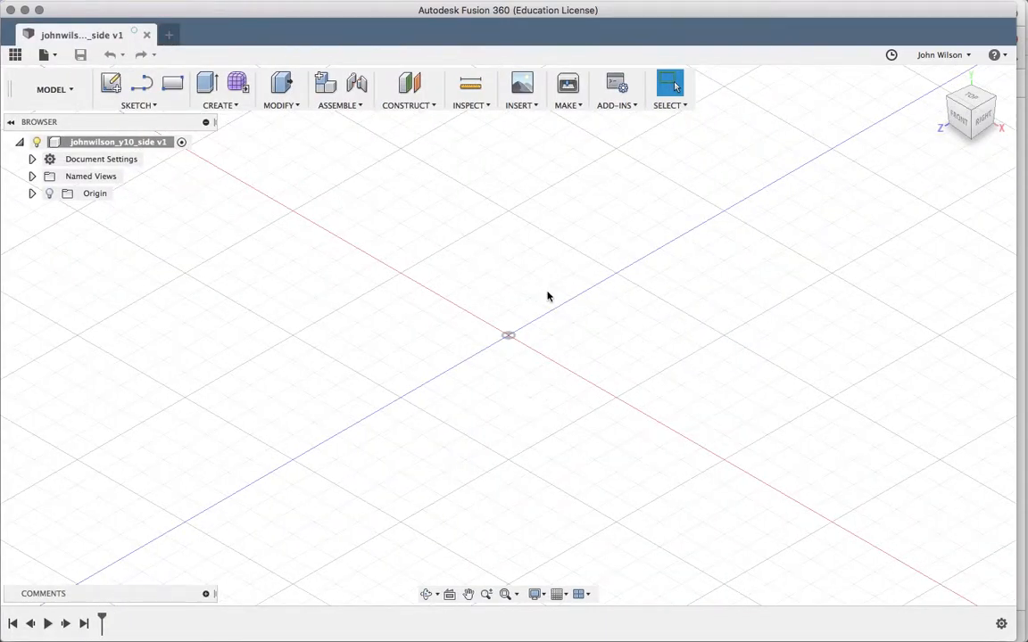
key("r")
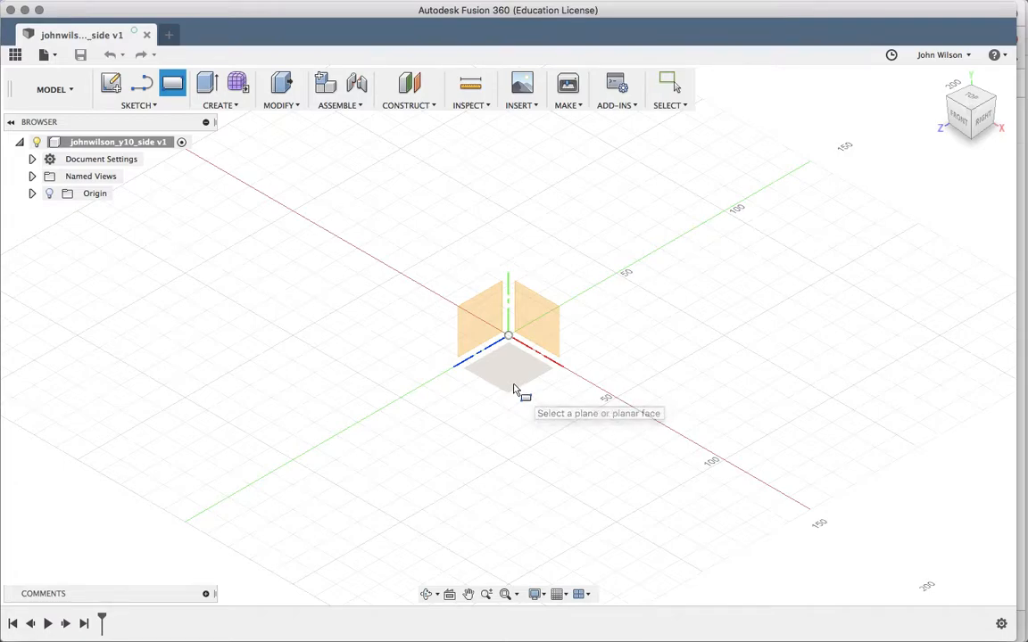
- Sketch a 9 mm by 60 mm rectangle on the front plane from the origin
left_click(538, 314)
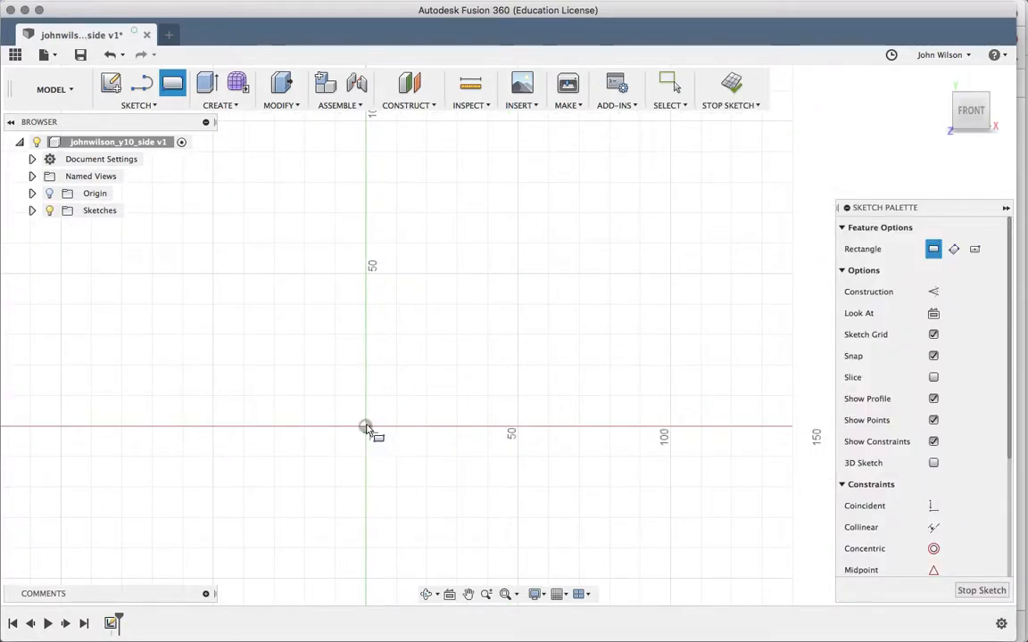
left_click(366, 428)
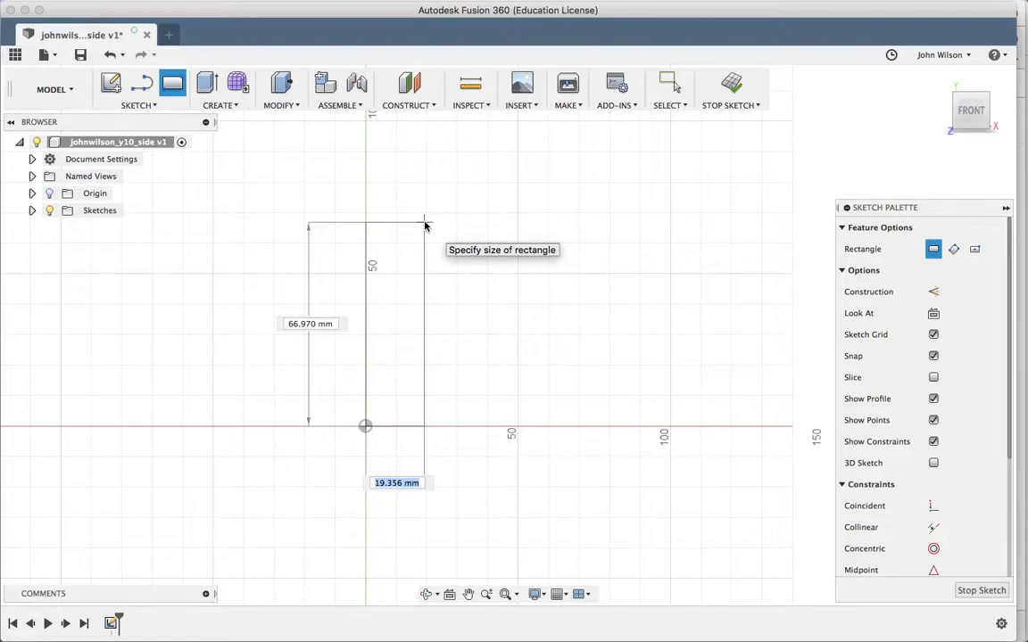
type("9")
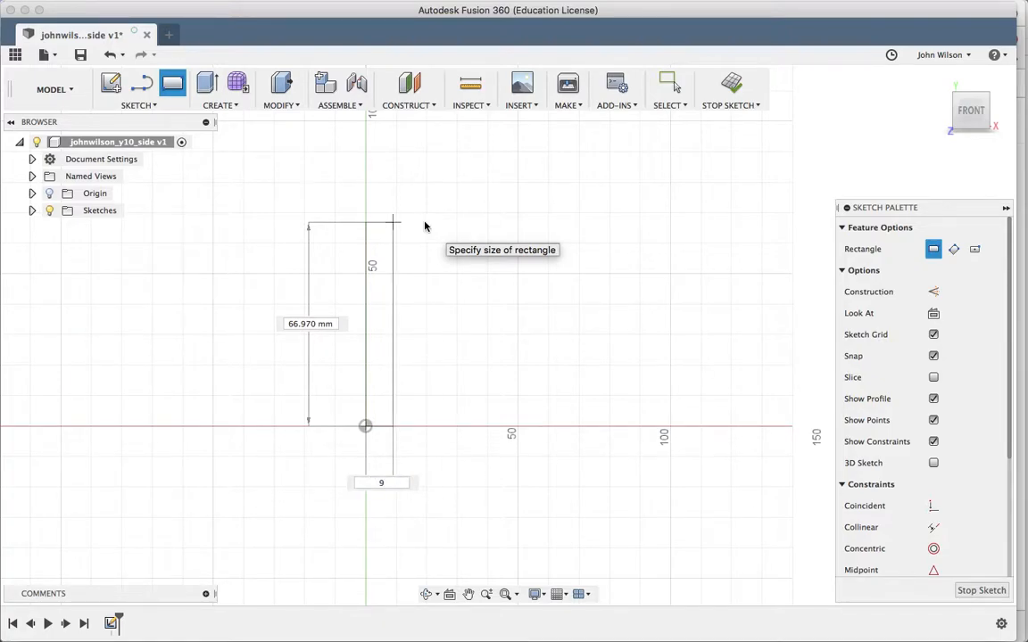
key("Tab")
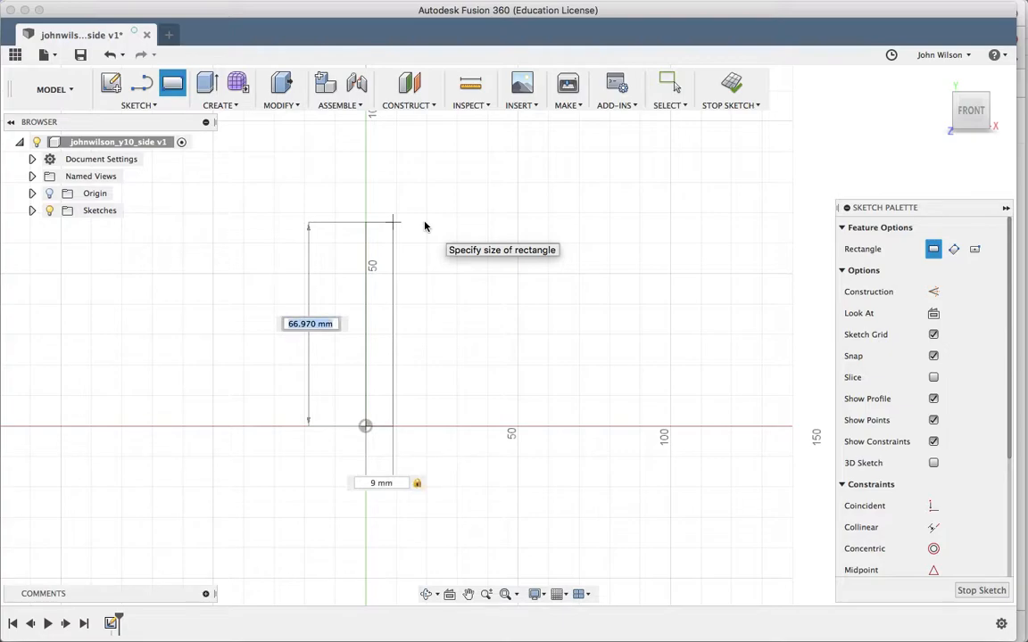
type("60")
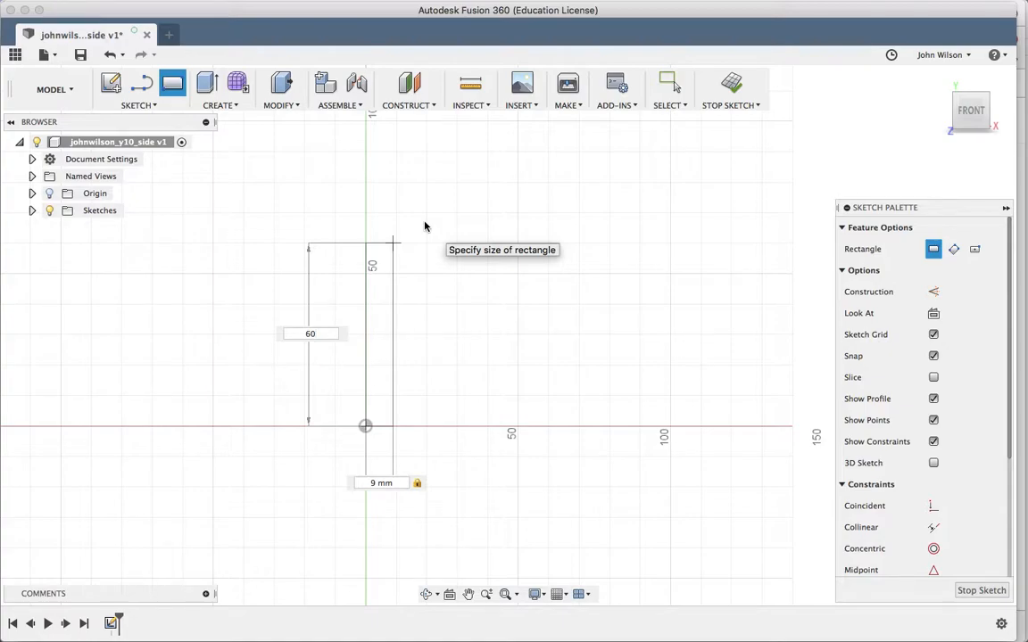
key("Return")
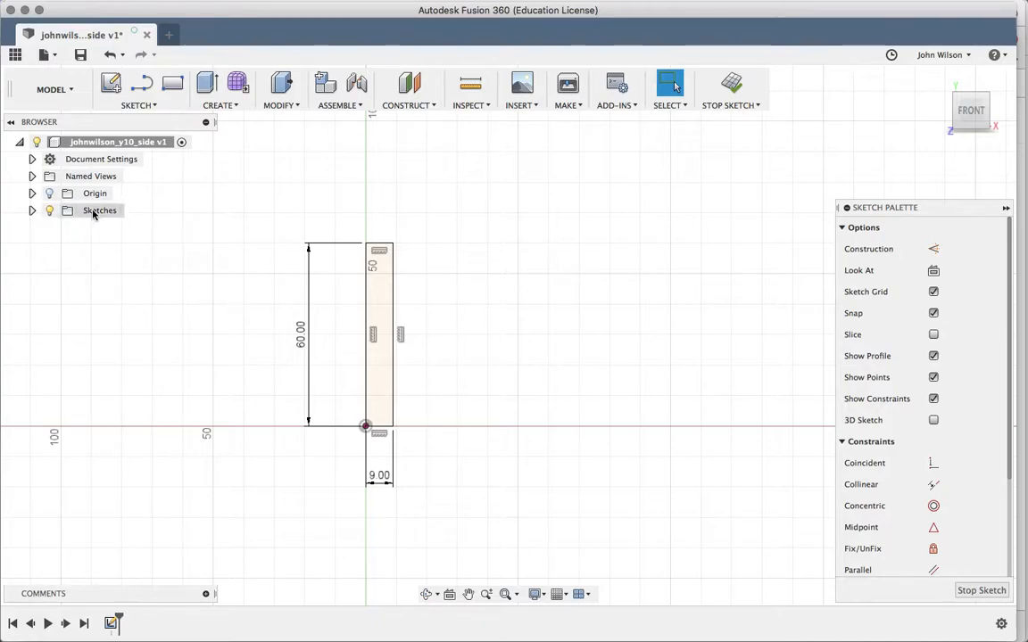
- Undo the sketch and redraw the 9 × 60 mm front-plane rectangle from the origin
left_click(110, 56)
left_click(111, 56)
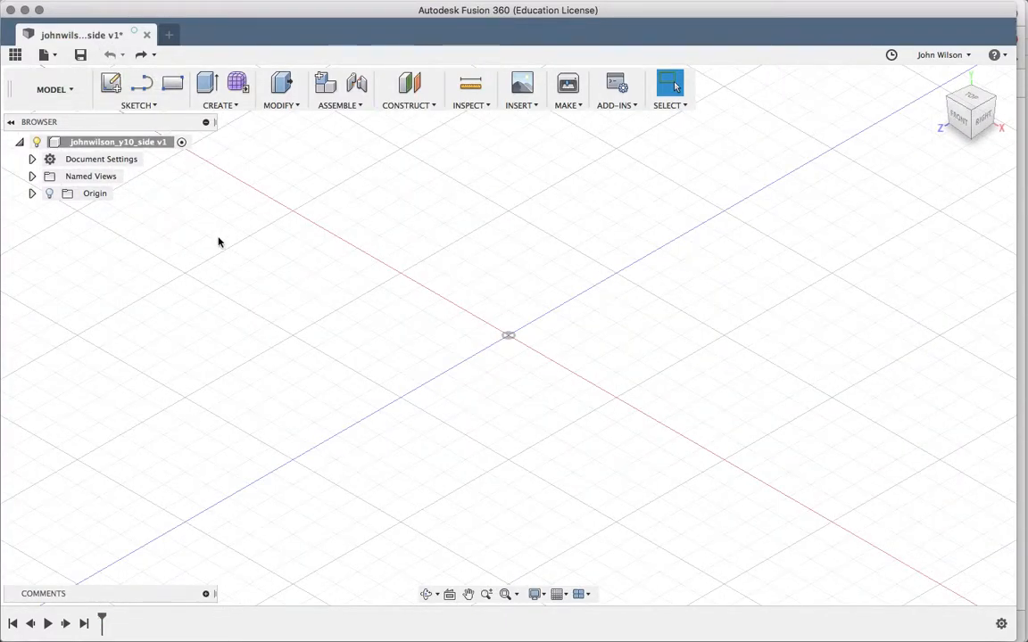
key("r")
left_click(544, 323)
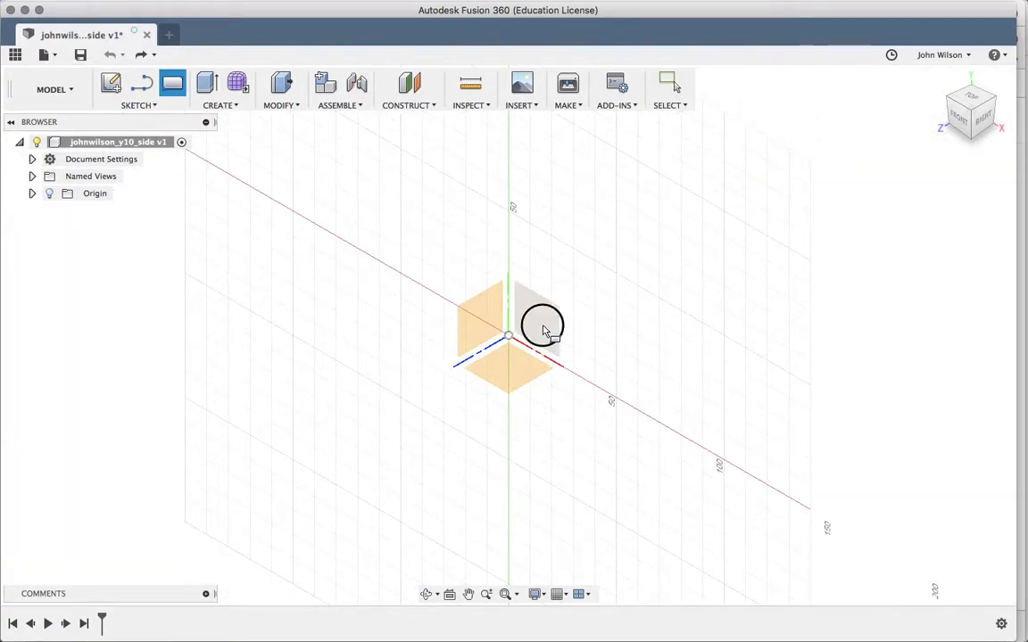
left_click(460, 372)
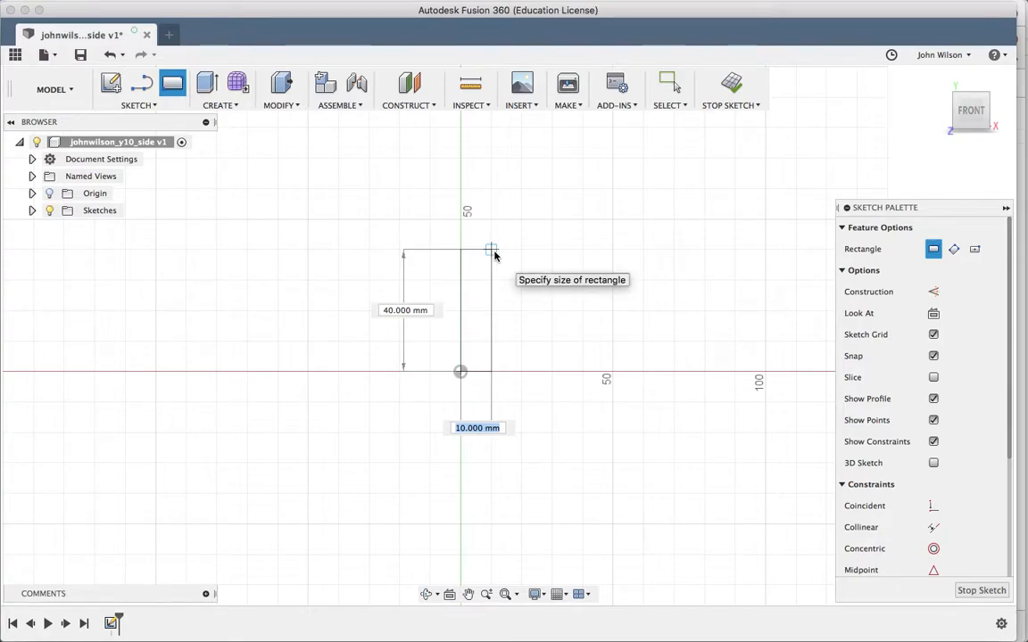
key("BackSpace")
type("9")
key("Tab")
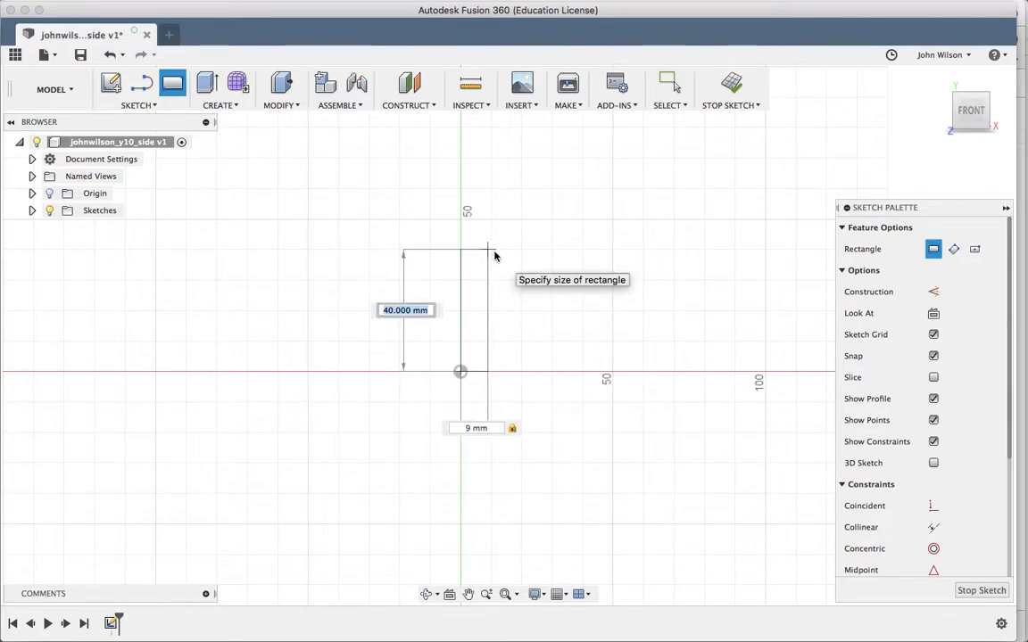
type("60")
key("Return")
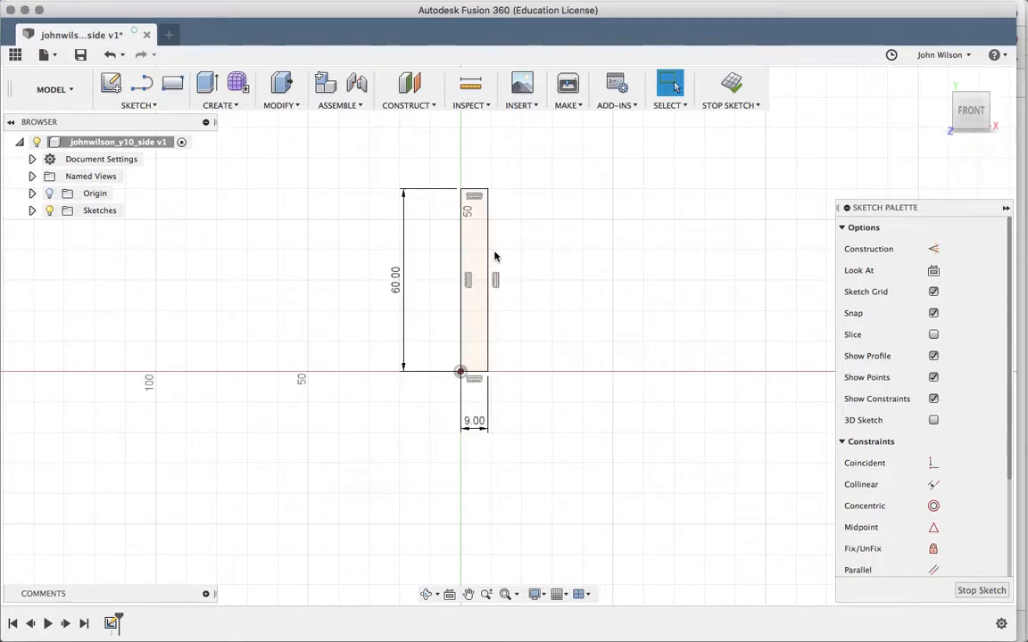
scroll(601, 265, "up", 3)
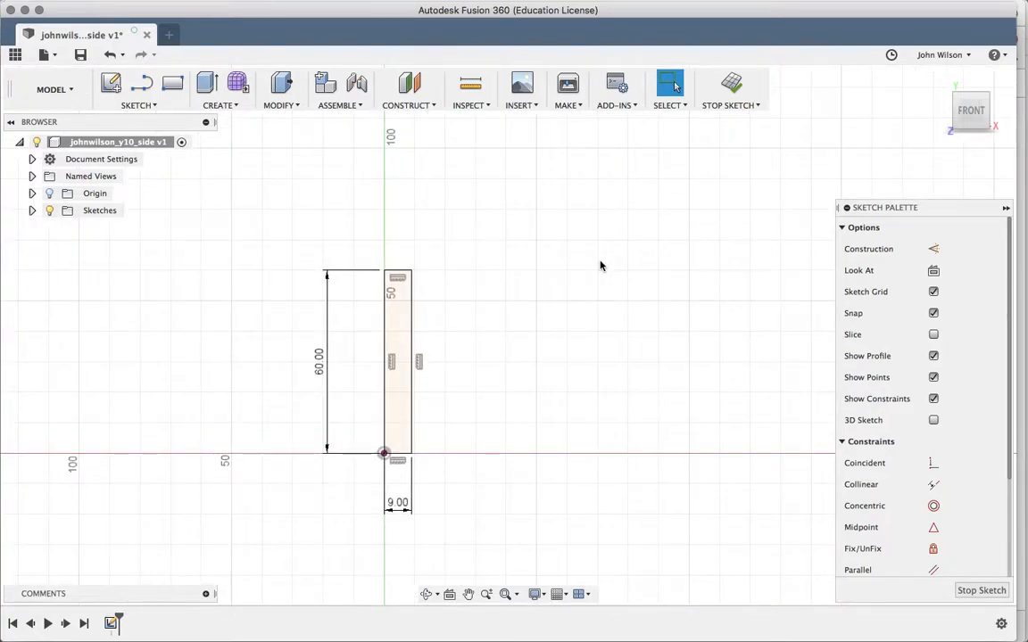
scroll(601, 266, "up", 3)
scroll(599, 268, "up", 2)
scroll(600, 268, "left", 2)
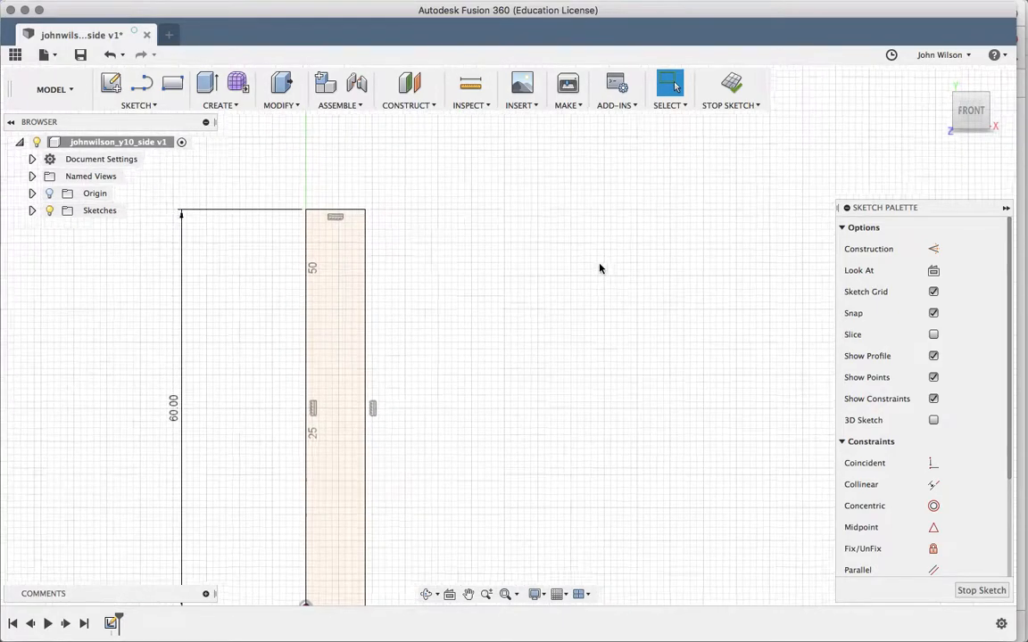
scroll(600, 269, "up", 2)
scroll(599, 269, "left", 2)
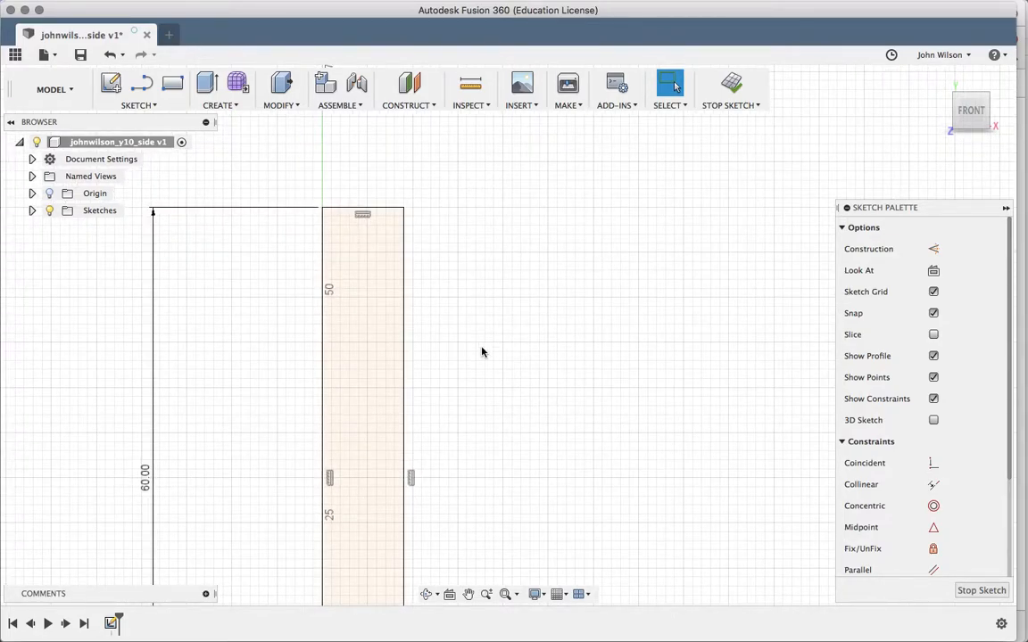
key("l")
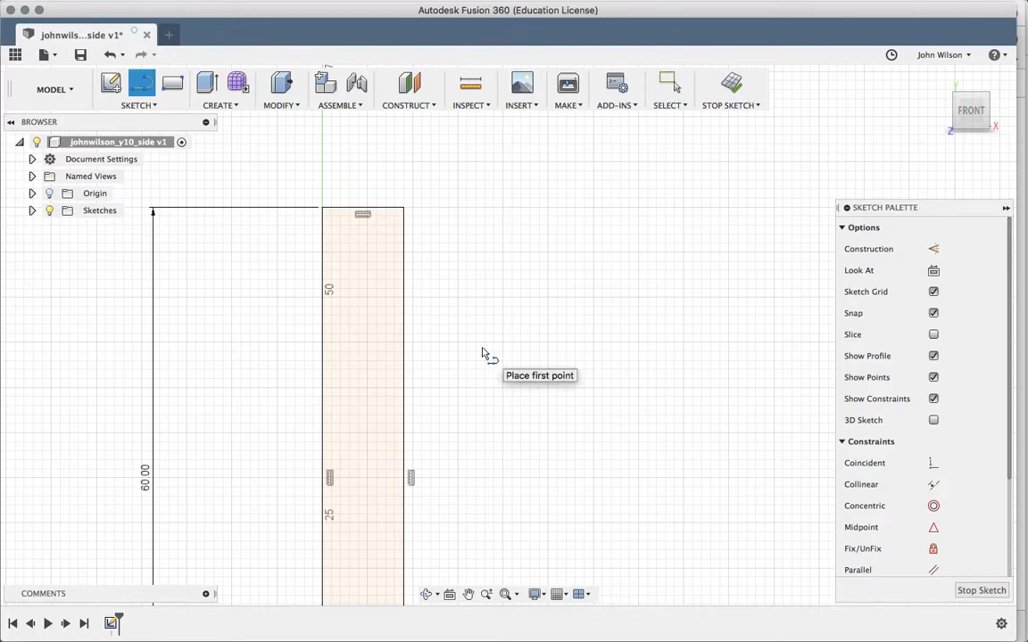
left_click(502, 297)
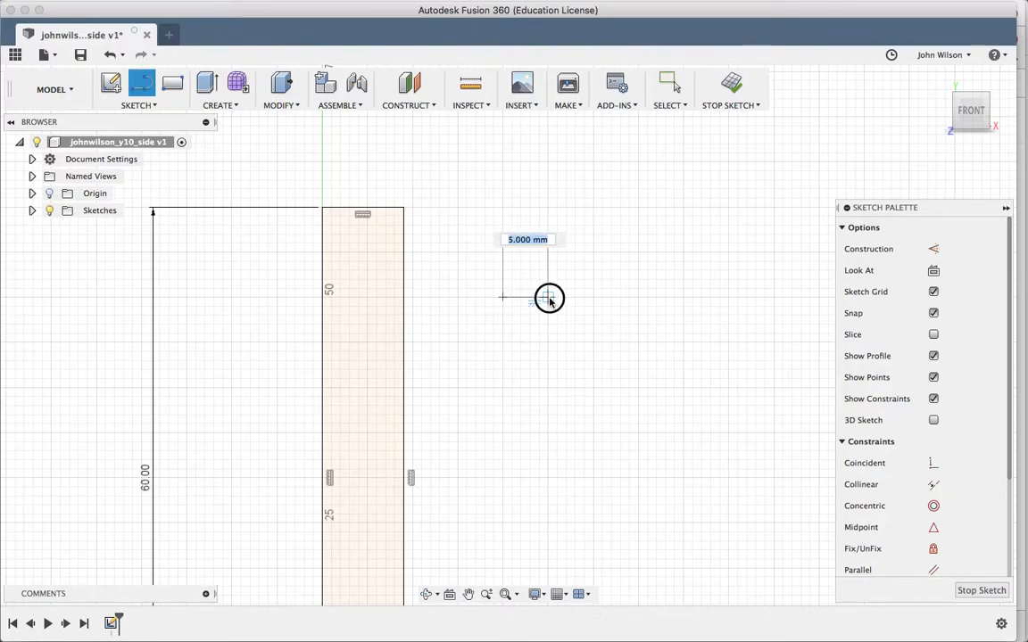
left_click(547, 297)
left_click(546, 342)
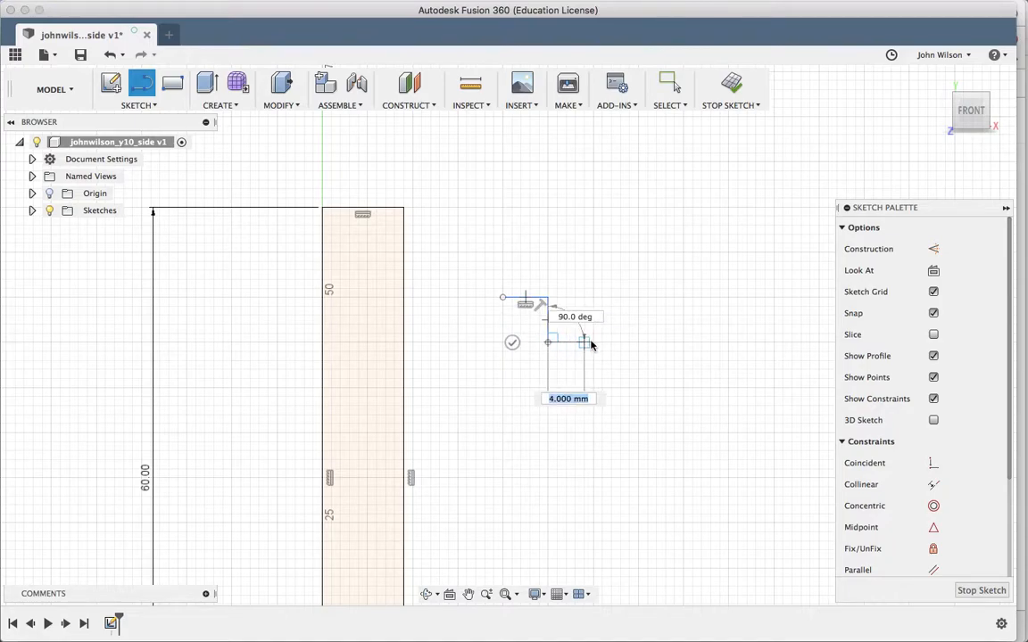
left_click(594, 343)
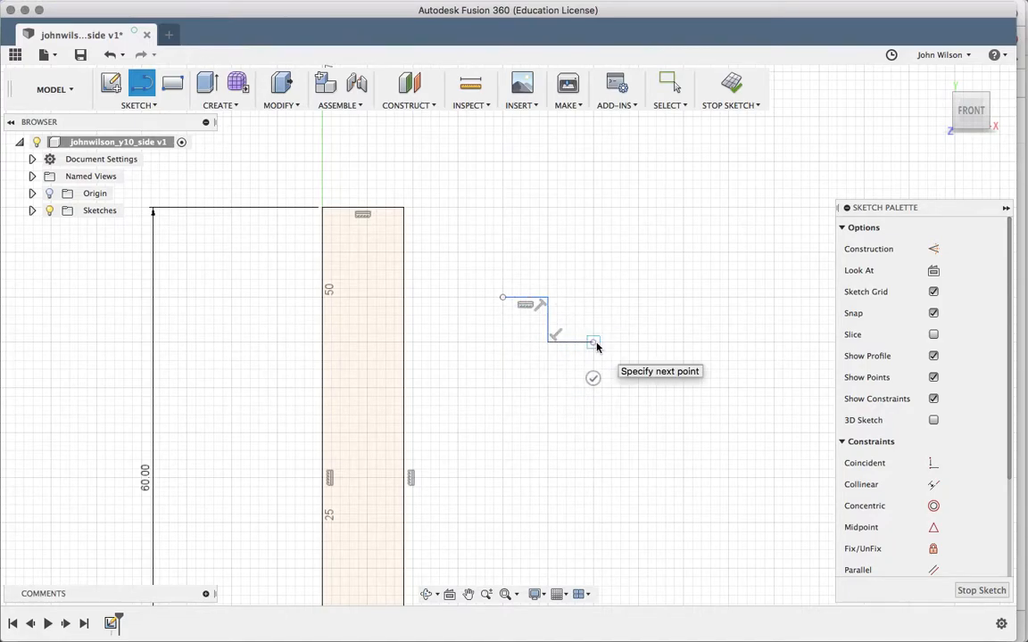
key("Escape")
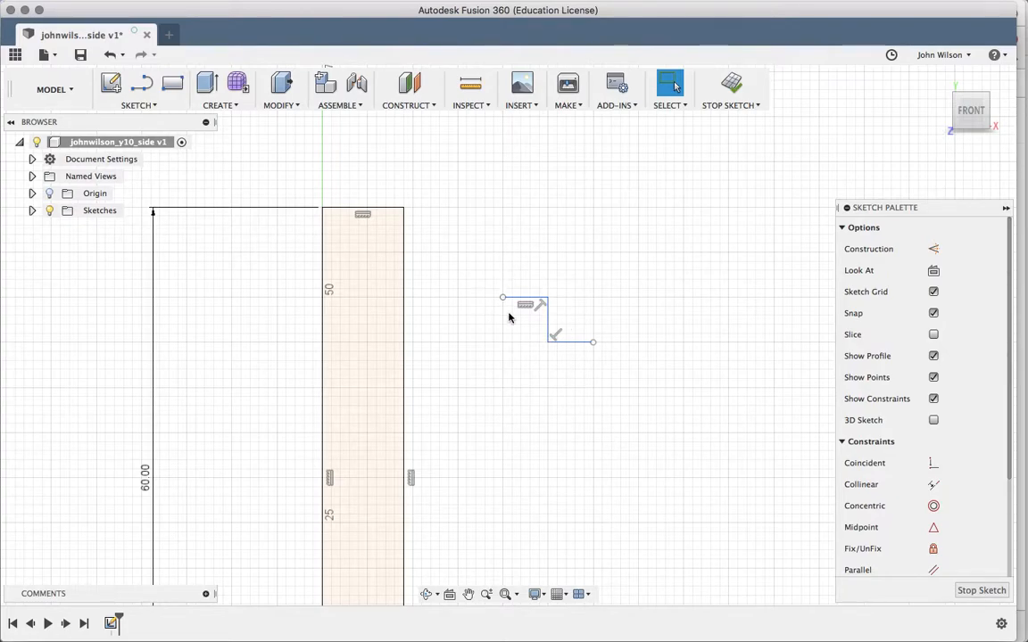
left_click(110, 55)
left_click(110, 55)
left_click(110, 55)
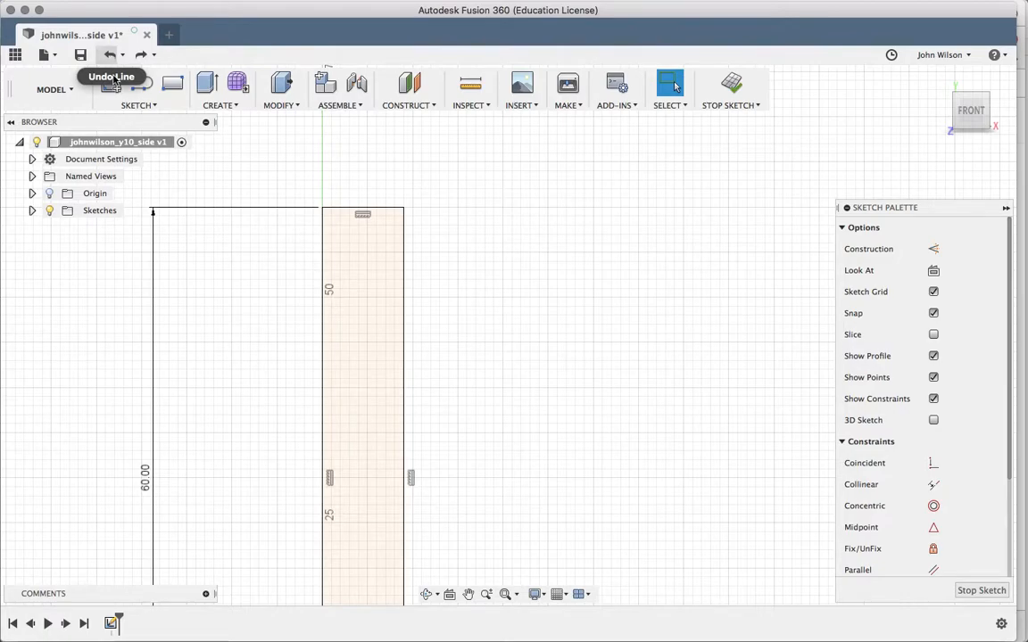
left_click(111, 55)
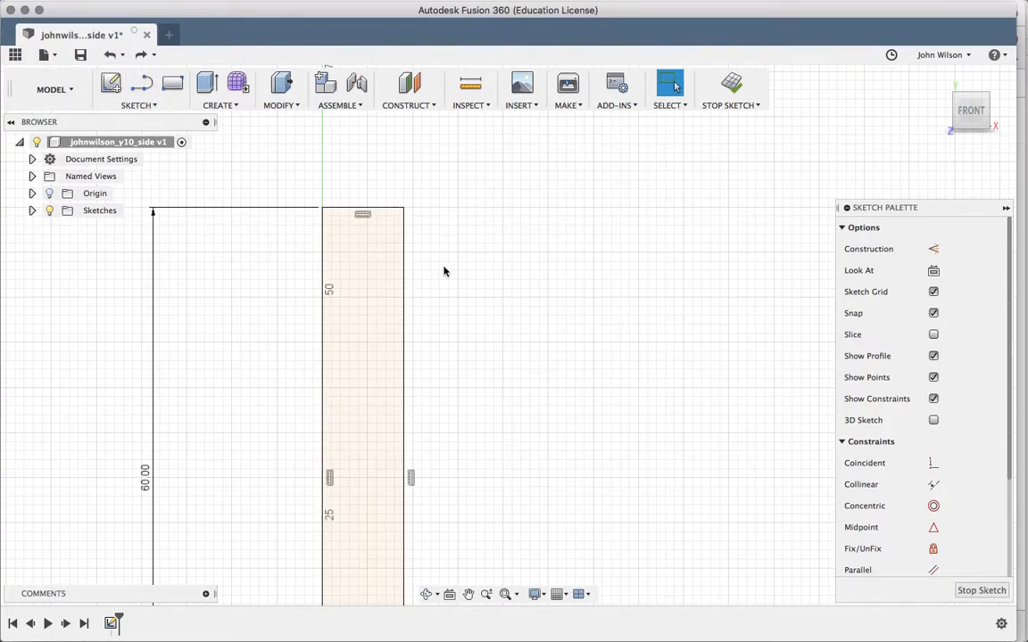
key("l")
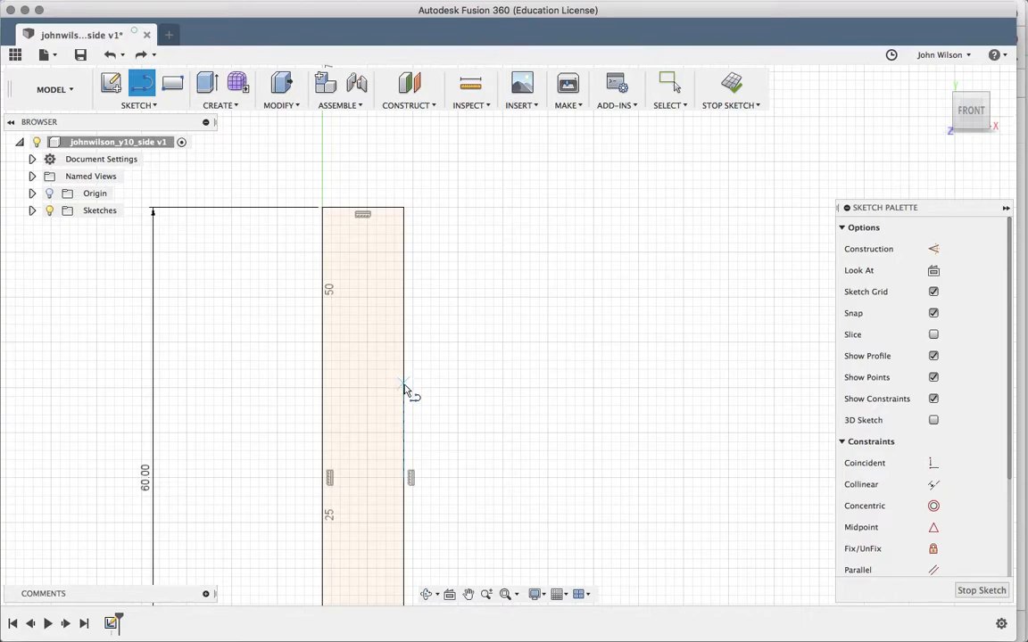
- Draw a 4 mm horizontal line inward from the rectangle's right edge
left_click(404, 336)
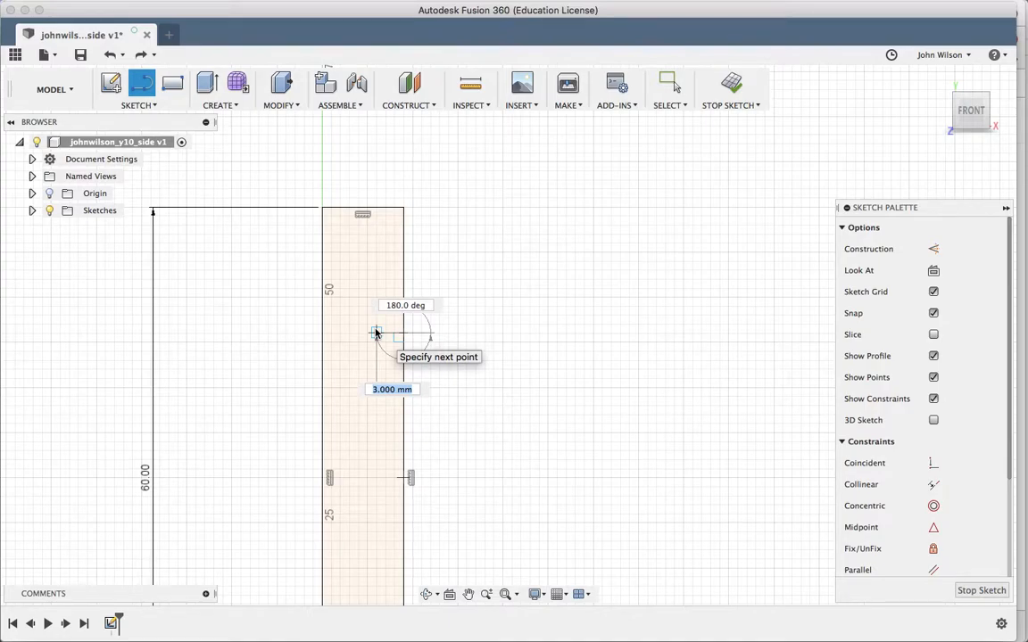
type("4")
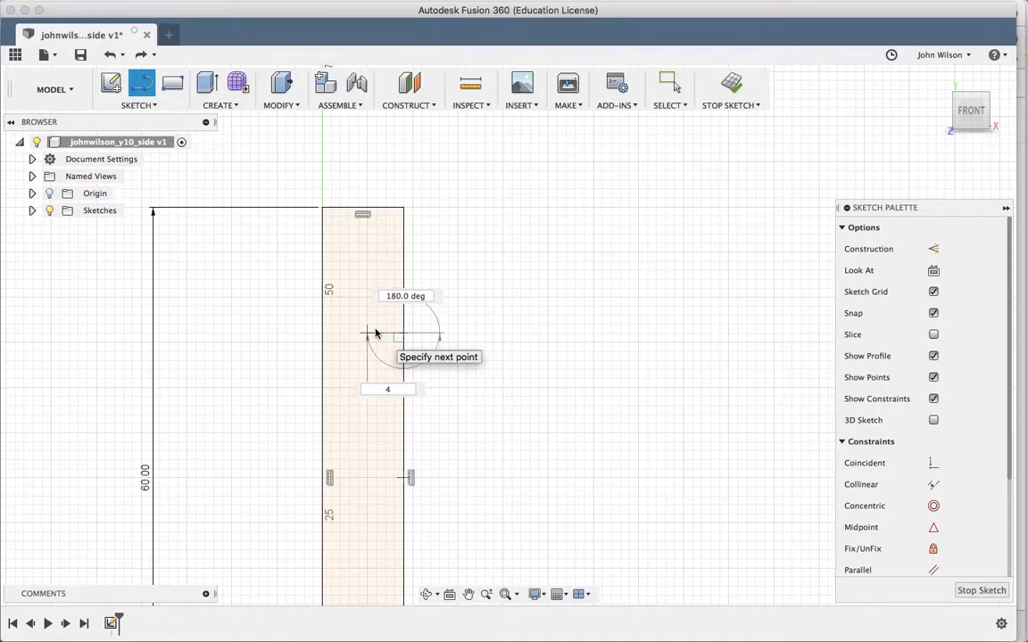
key("Return")
key("Escape")
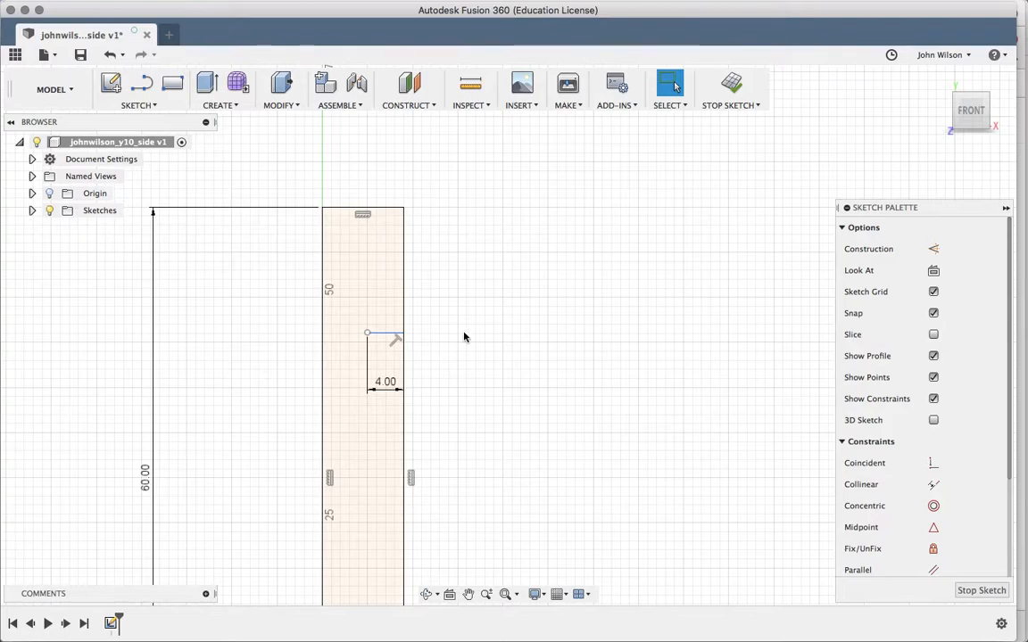
key("d")
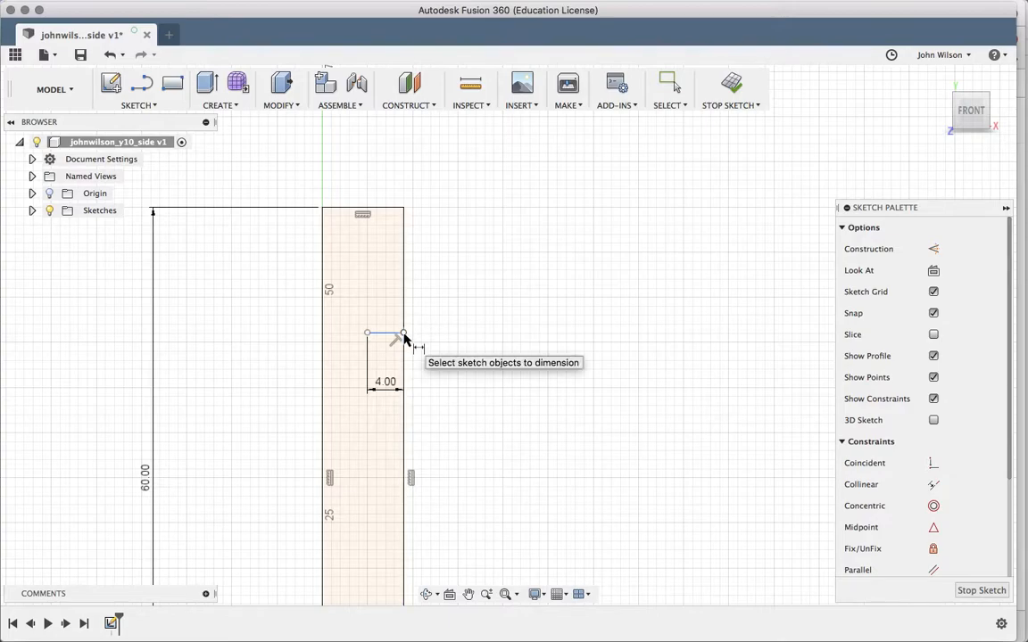
- Dimension the 4 mm line's endpoint 12 mm below the panel's top-right corner
left_click(404, 302)
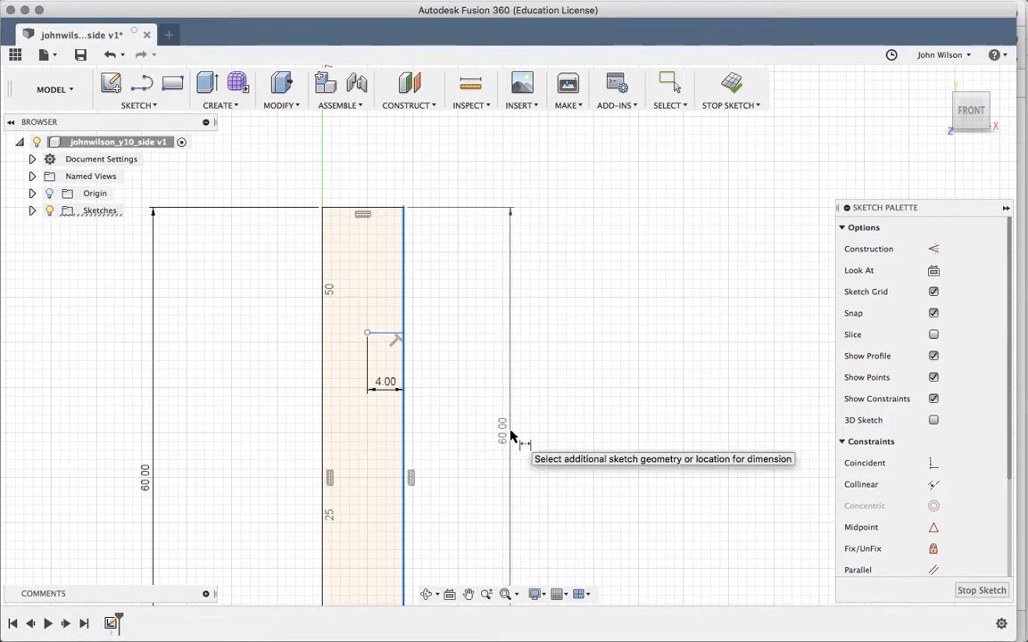
key("Escape")
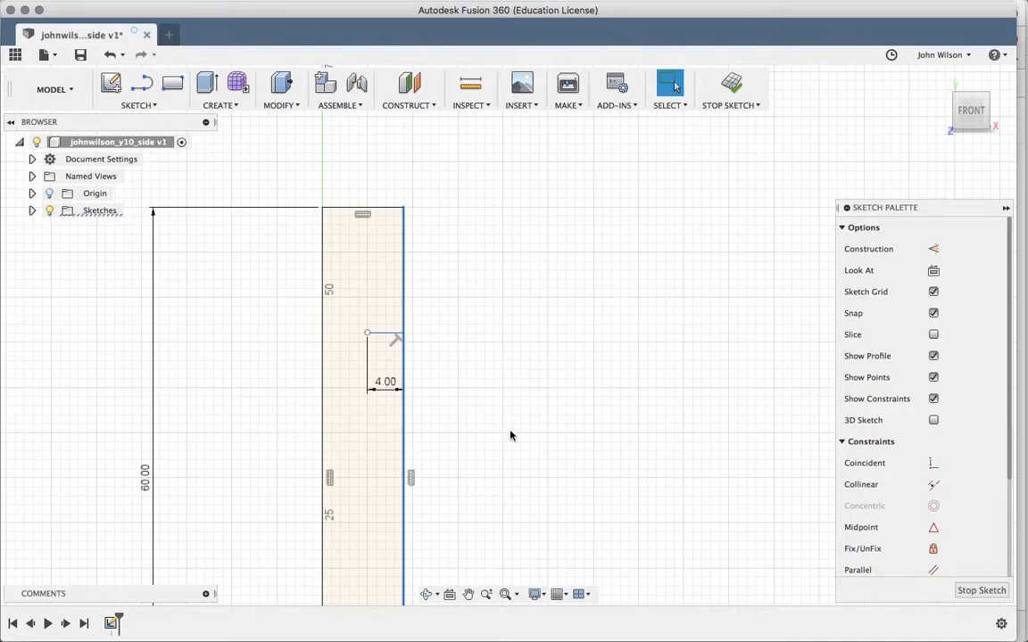
key("d")
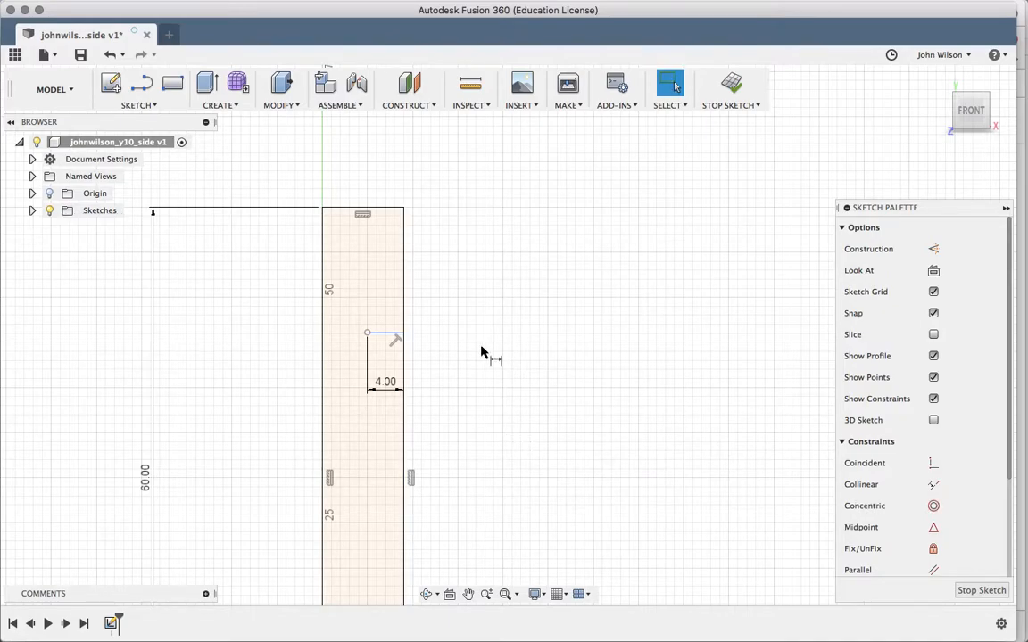
left_click(405, 208)
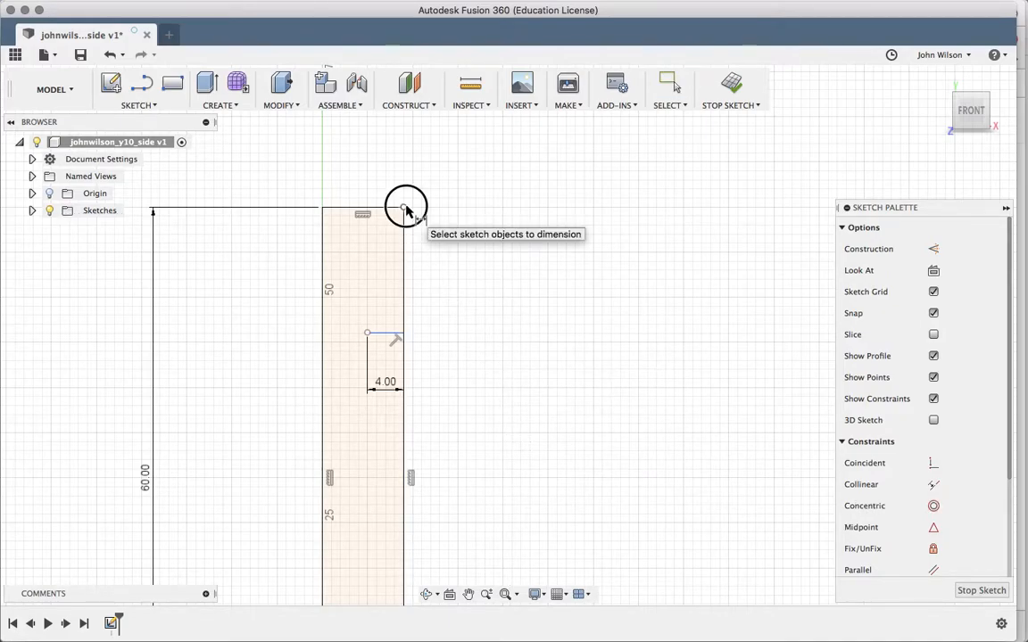
left_click(403, 334)
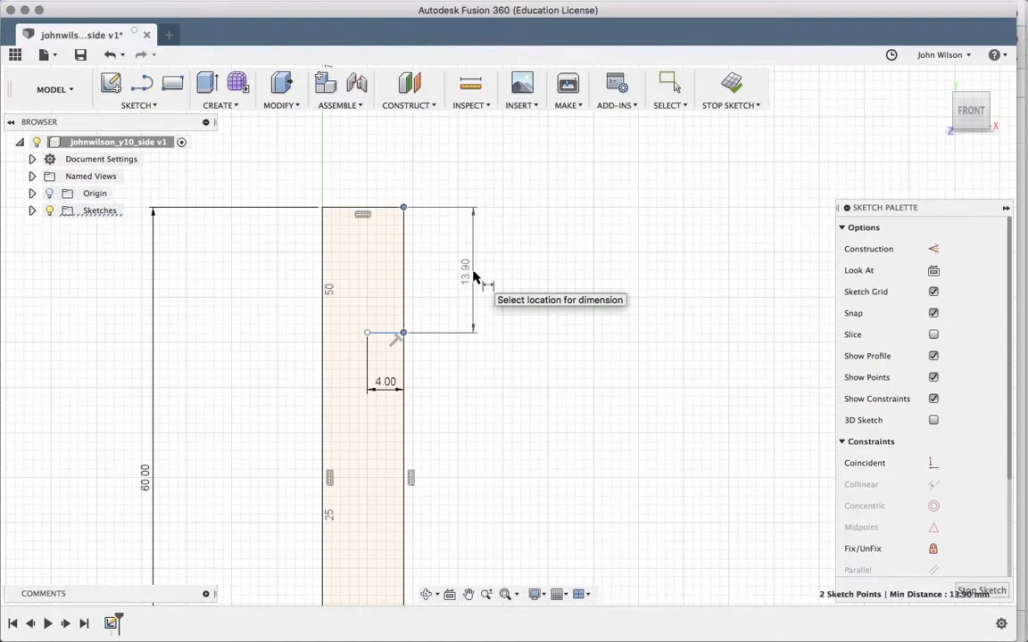
left_click(474, 277)
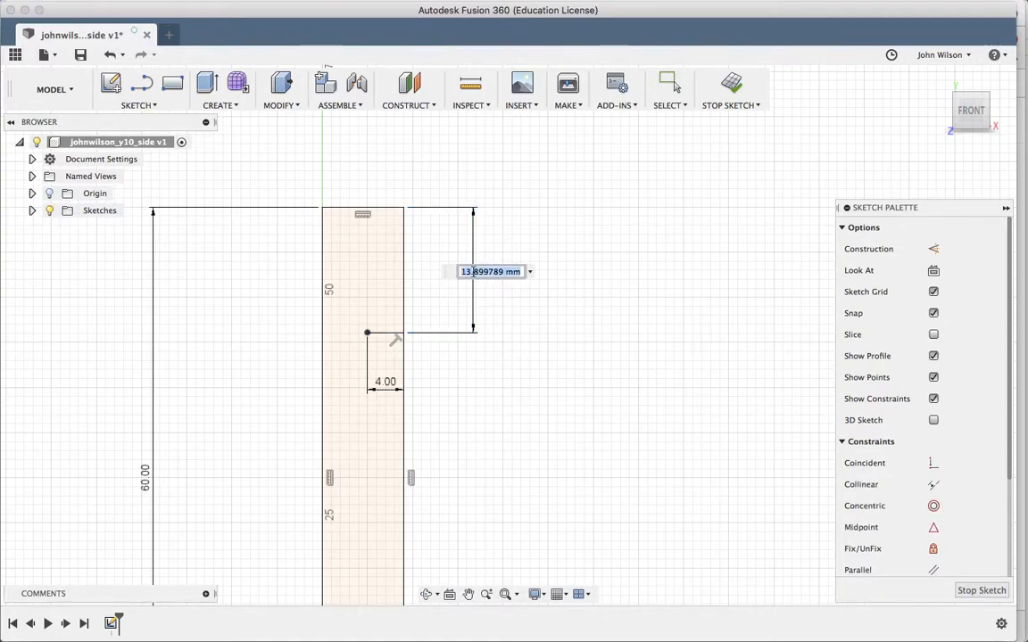
type("12")
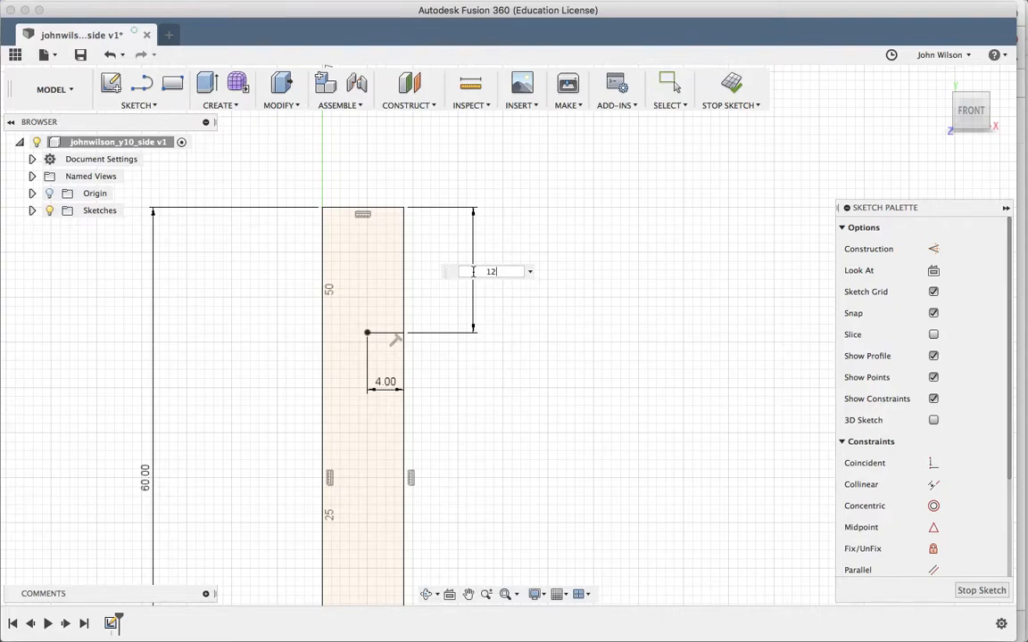
key("Return")
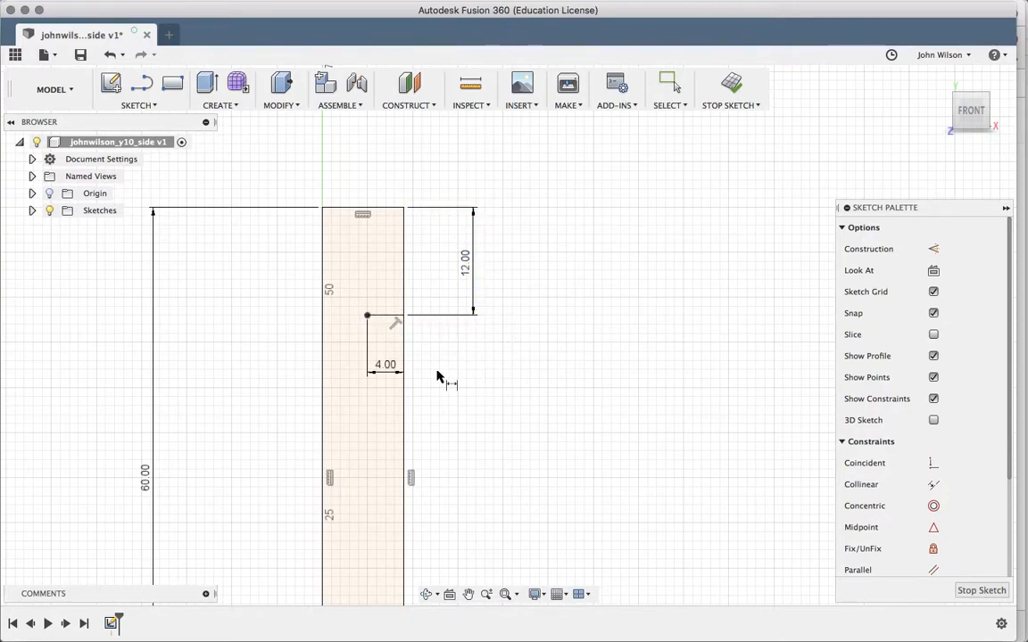
scroll(438, 377, "up", 3)
scroll(437, 376, "left", 3)
scroll(439, 378, "up", 2)
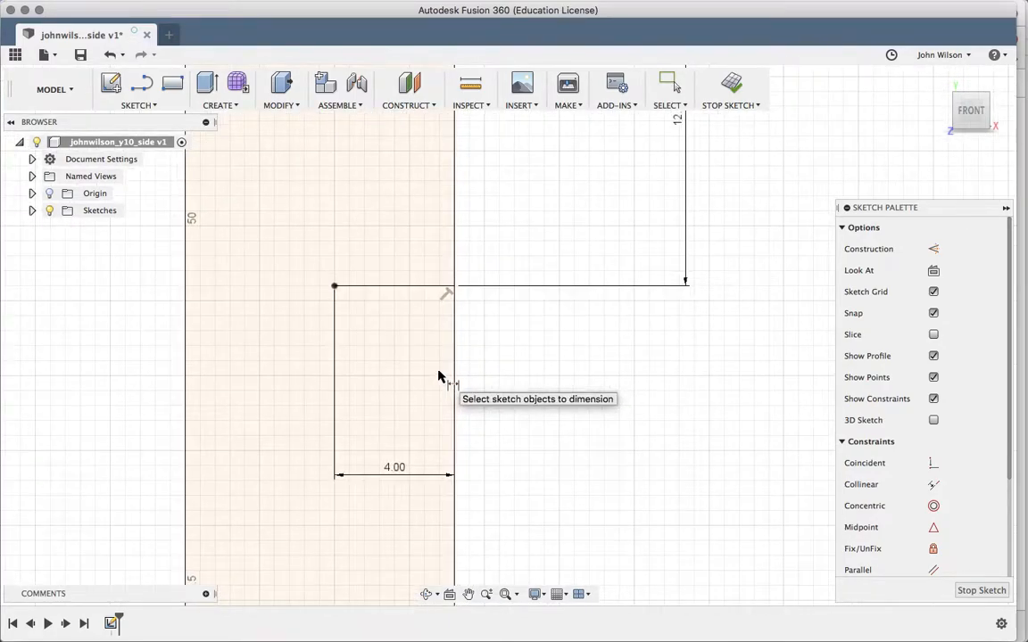
scroll(517, 354, "up", 2)
scroll(516, 354, "up", 2)
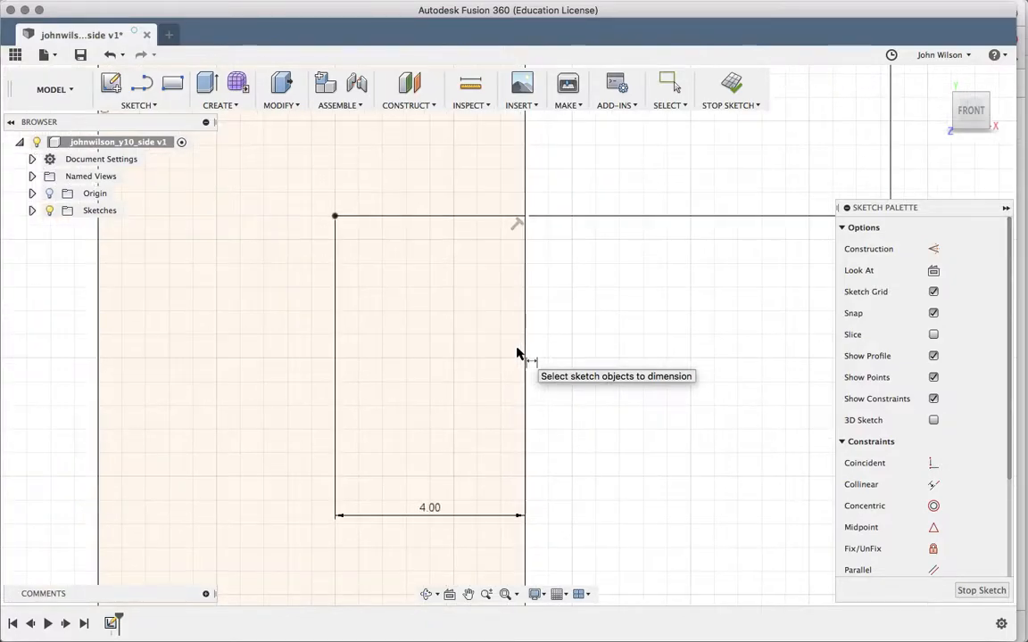
- Draw the notch: a 3 mm line down from the 4 mm line's left end, then back to the edge
key("l")
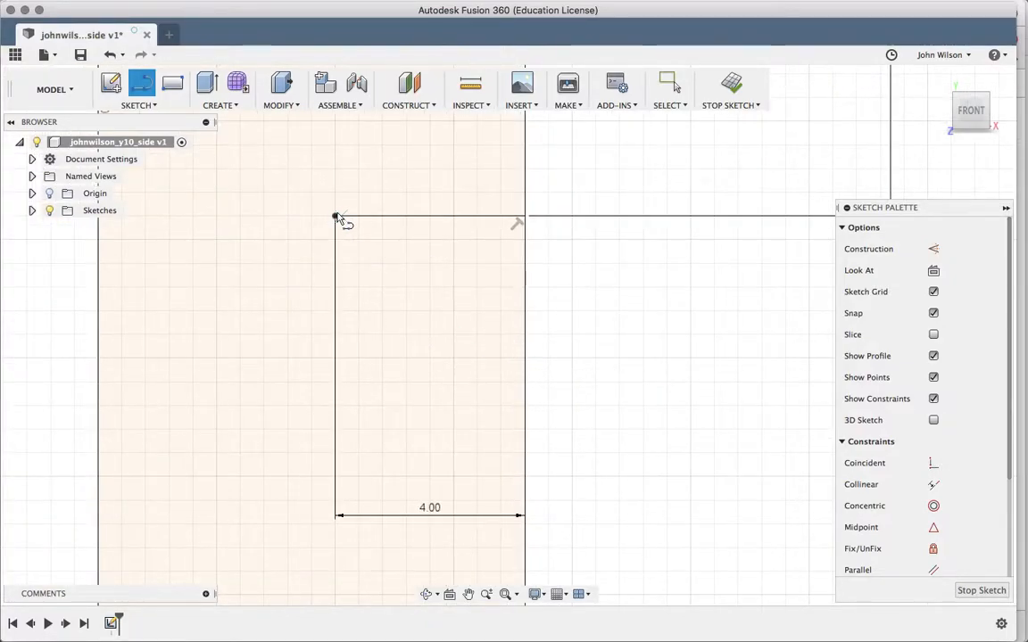
left_click(335, 216)
left_click(336, 217)
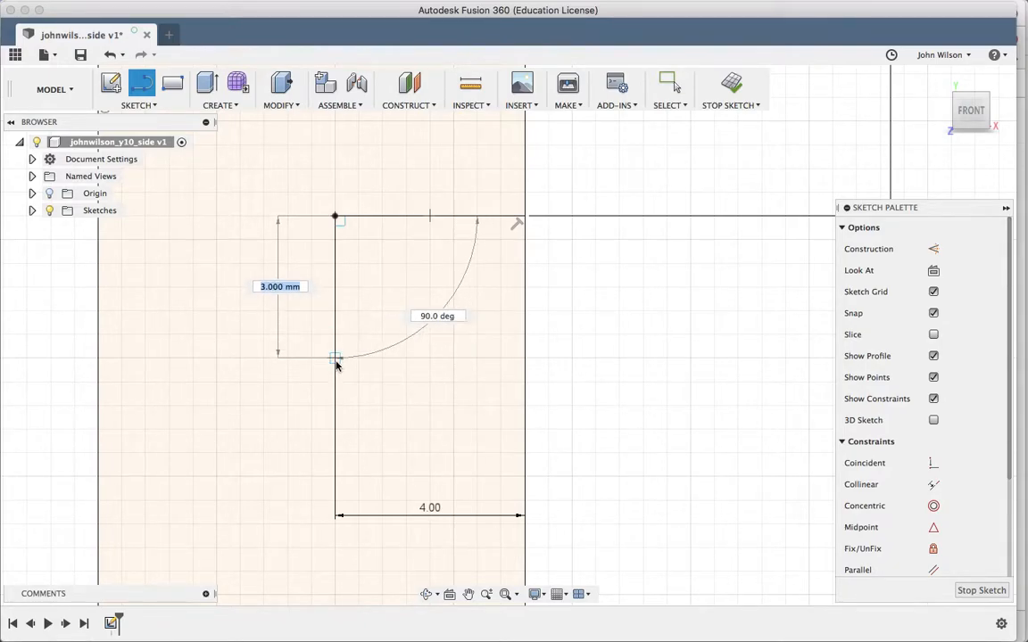
type("3")
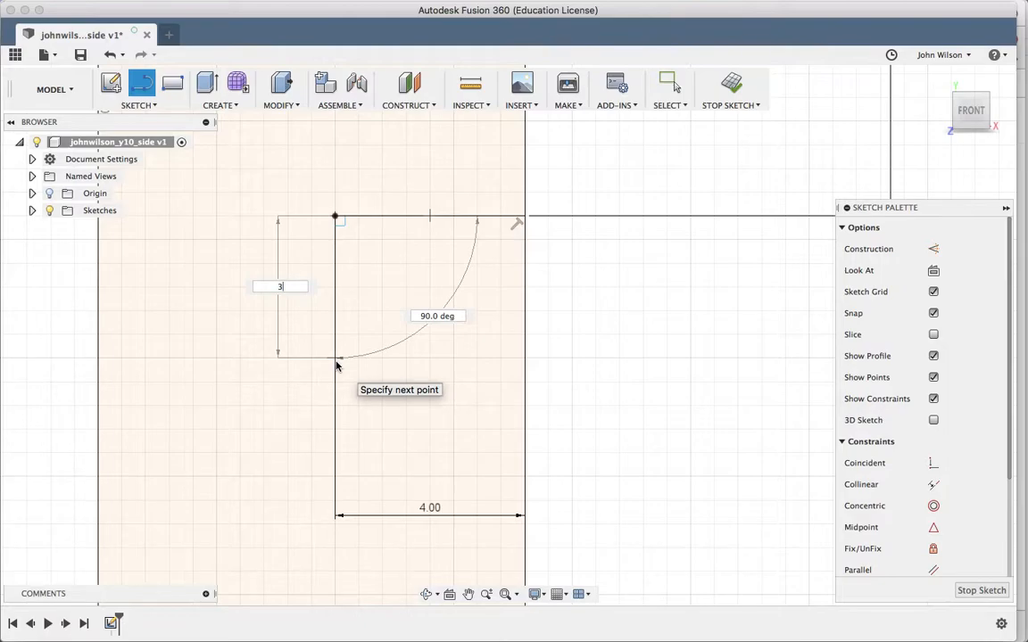
left_click(336, 364)
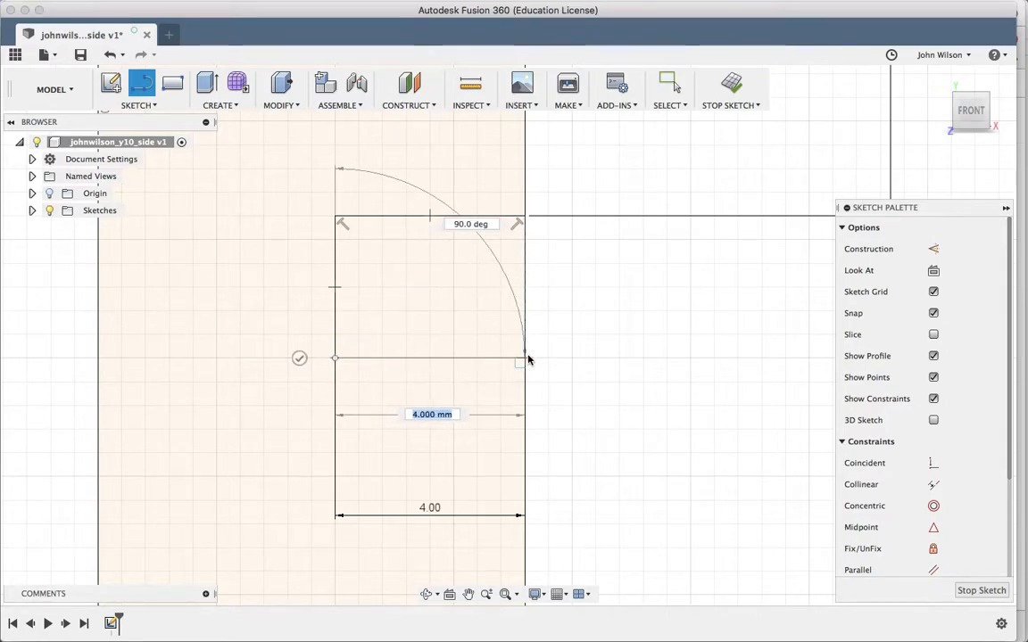
double_click(526, 357)
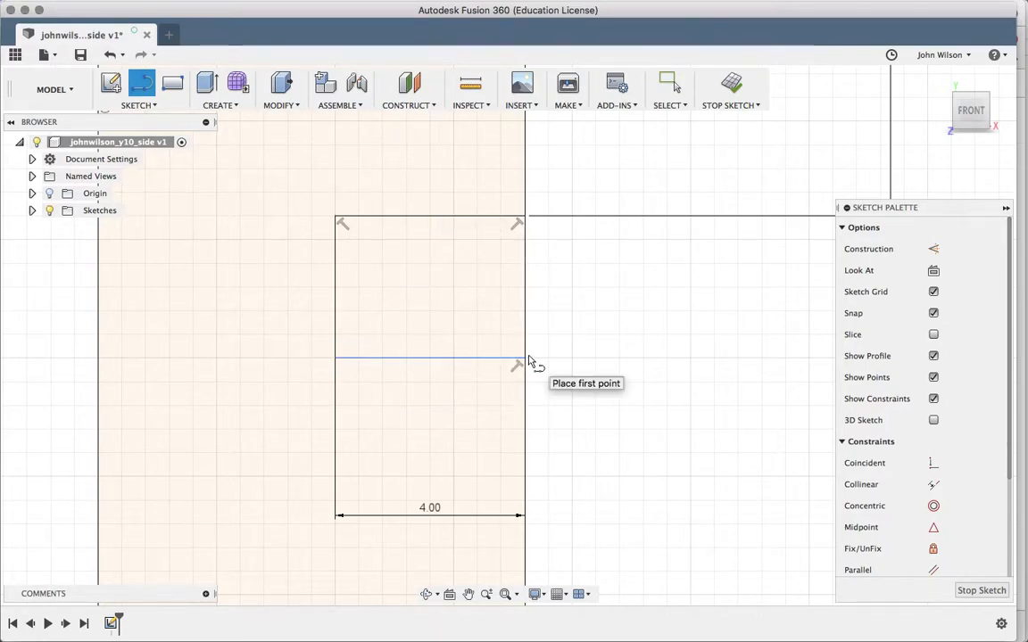
scroll(654, 338, "down", 3)
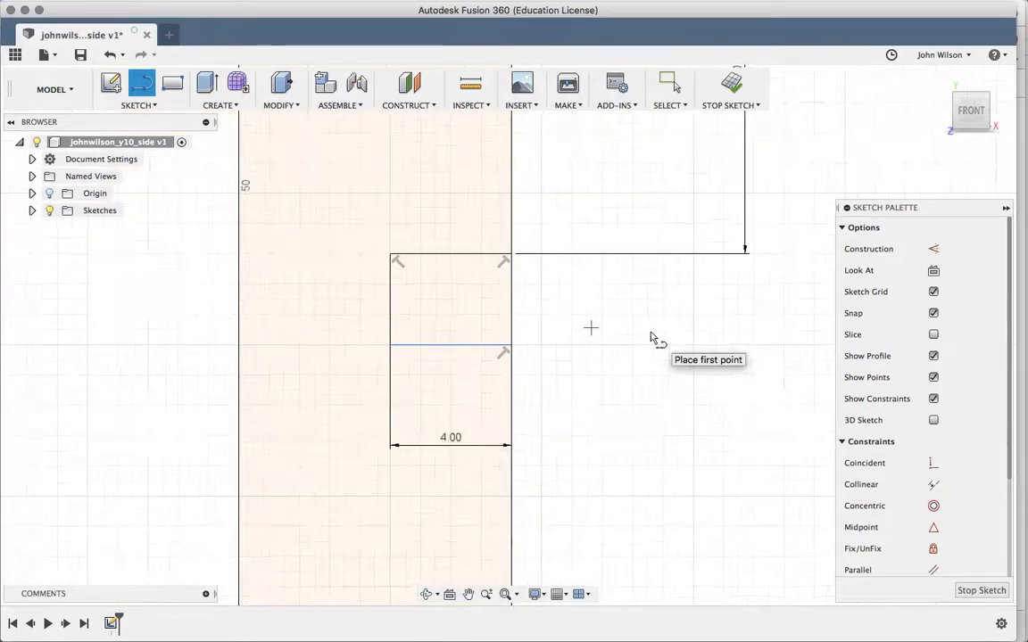
scroll(650, 337, "down", 5)
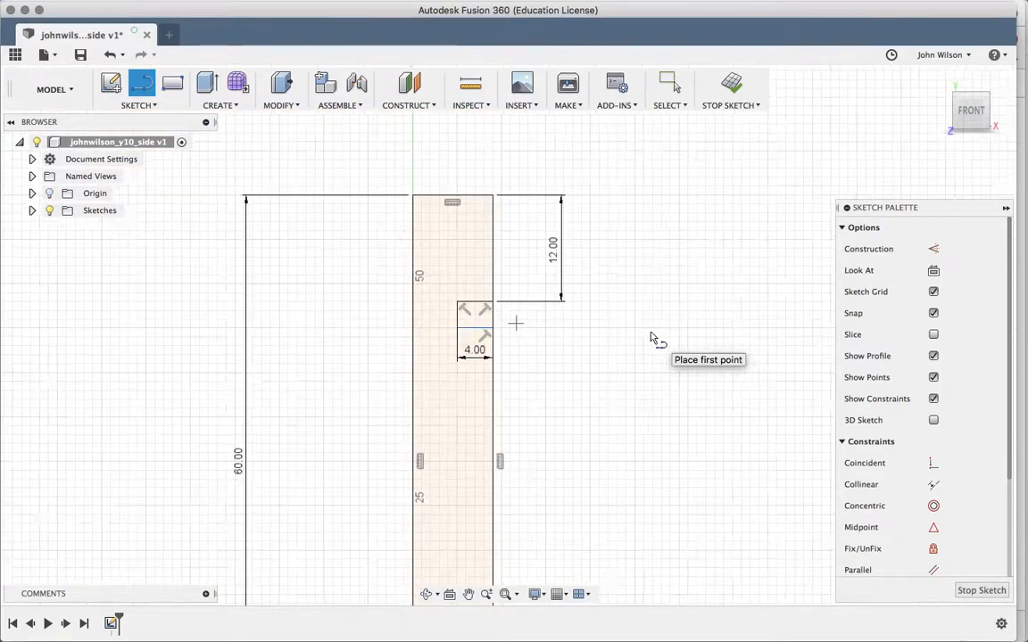
scroll(651, 338, "down", 3)
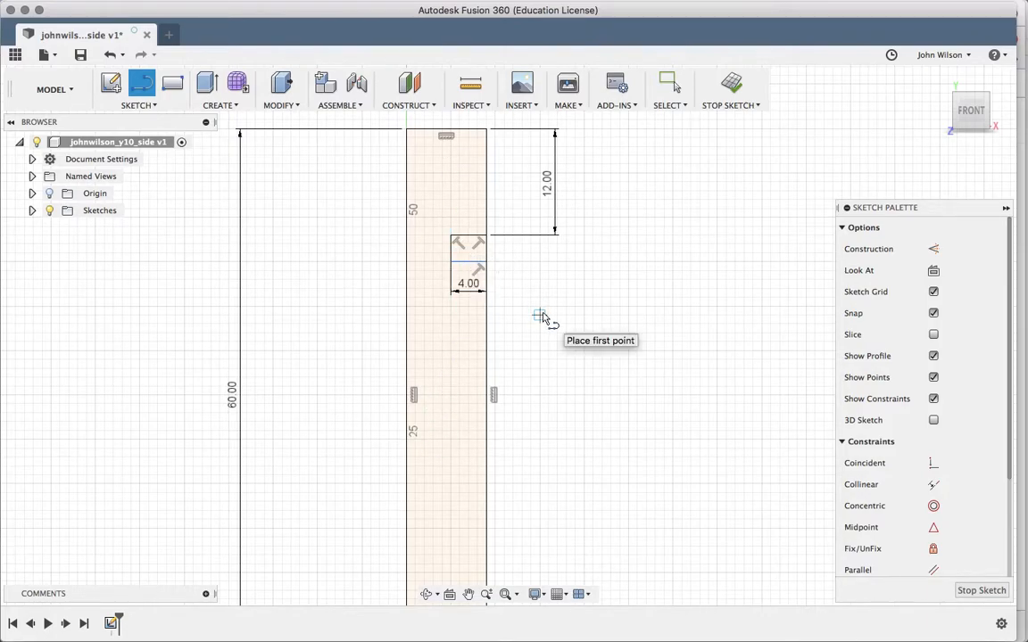
scroll(542, 316, "up", 2)
scroll(543, 317, "up", 2)
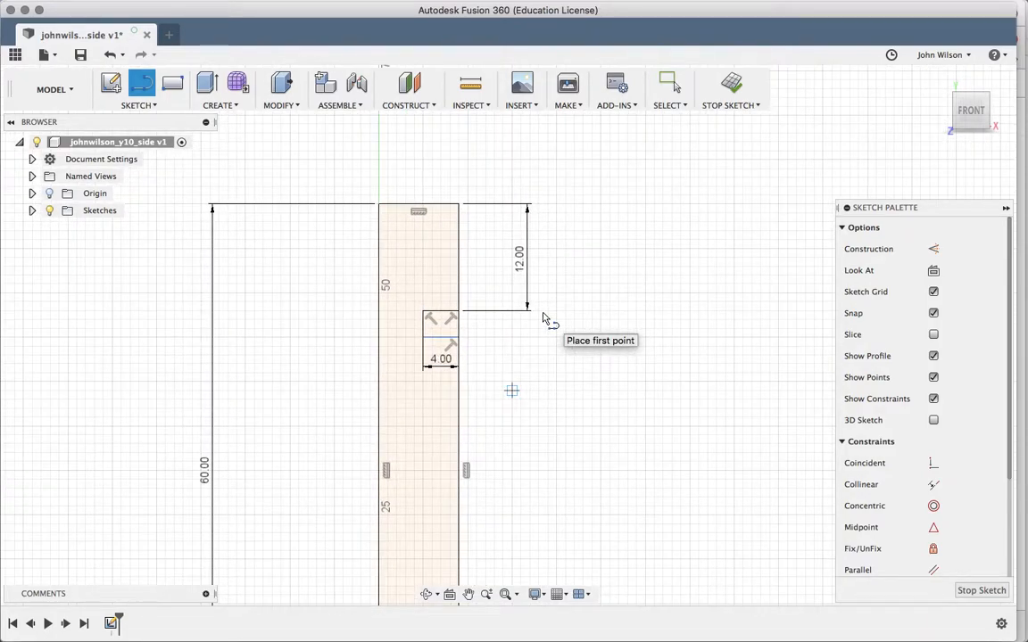
key("Escape")
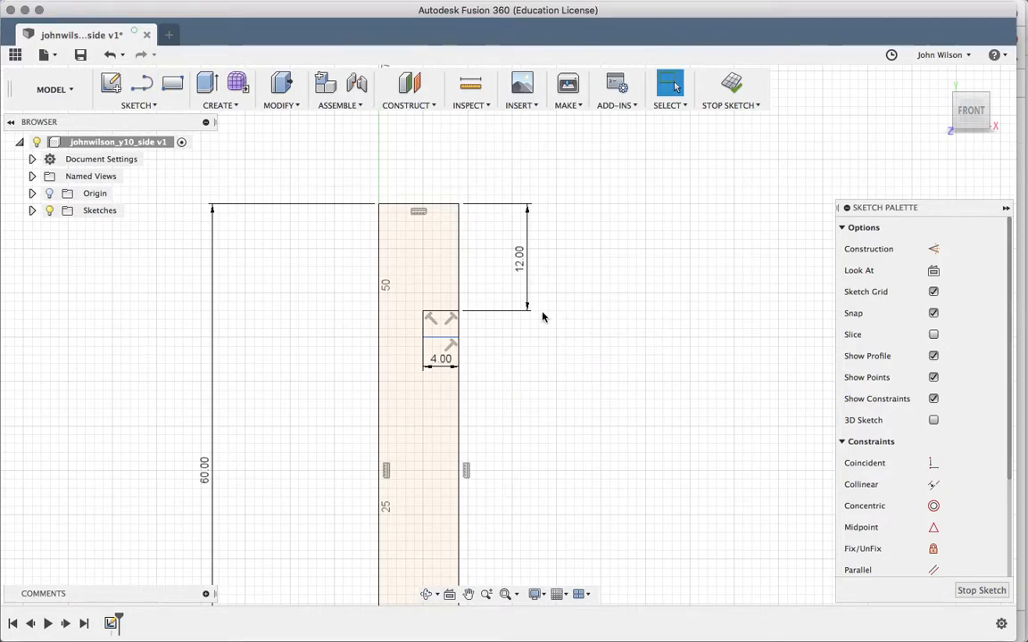
- Trim the panel edge segment across the notch and finish the sketch for extrusion
key("t")
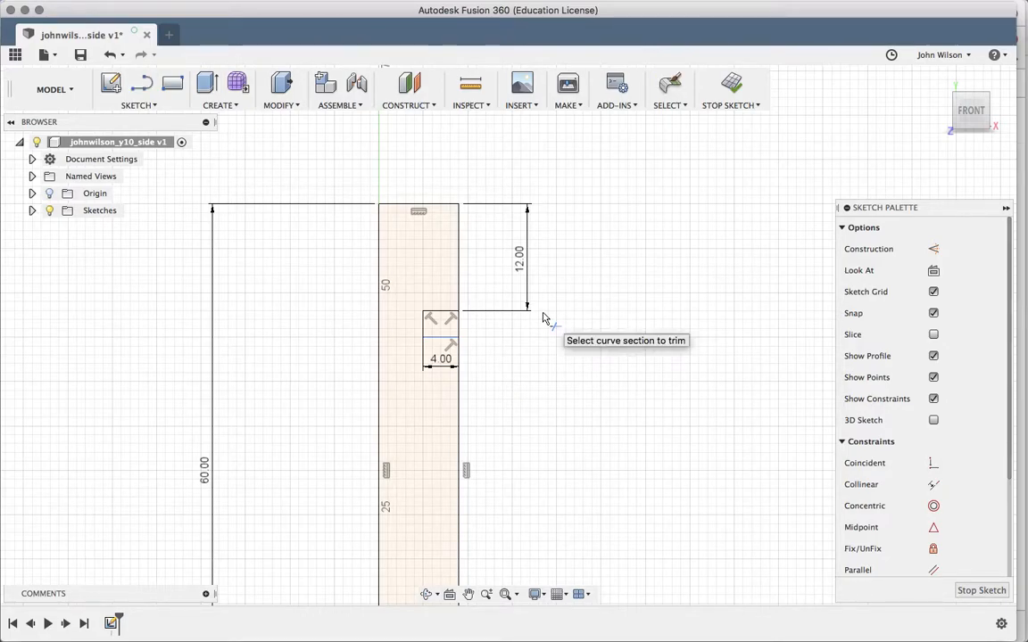
left_click(460, 327)
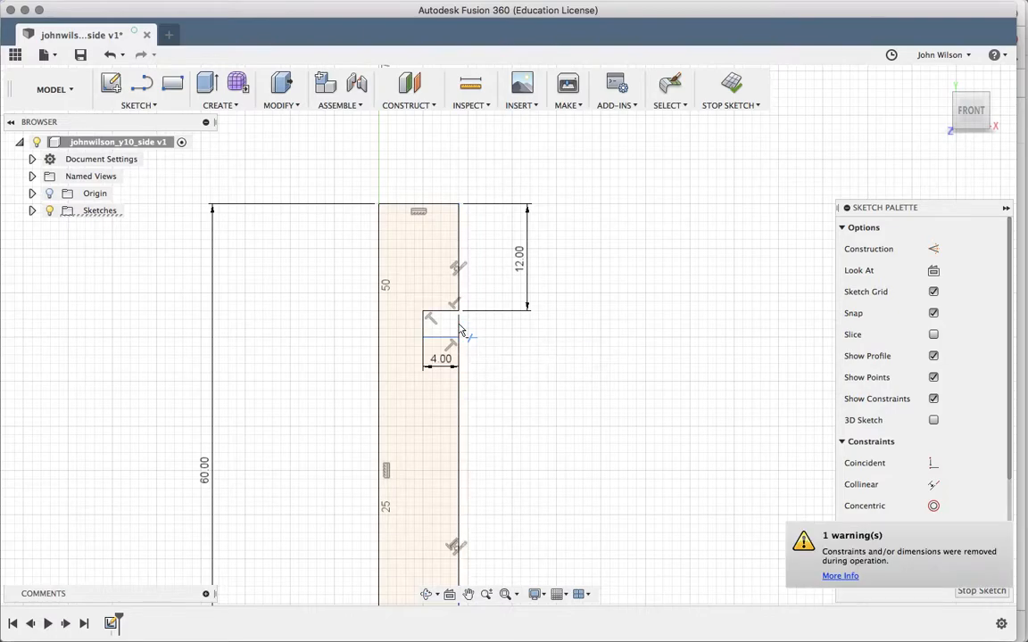
scroll(550, 346, "down", 3)
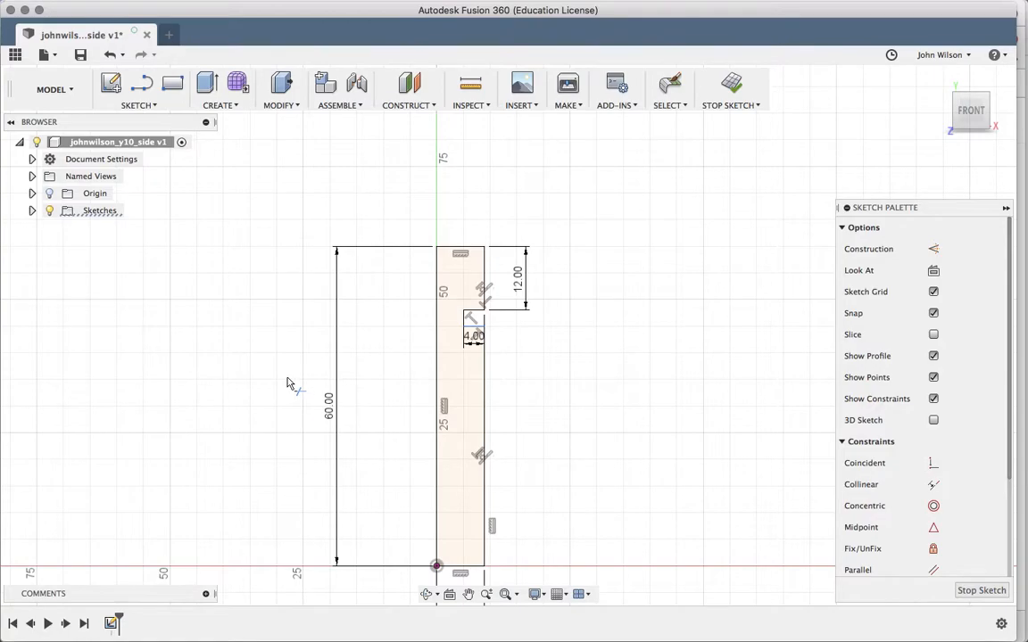
left_click(426, 594)
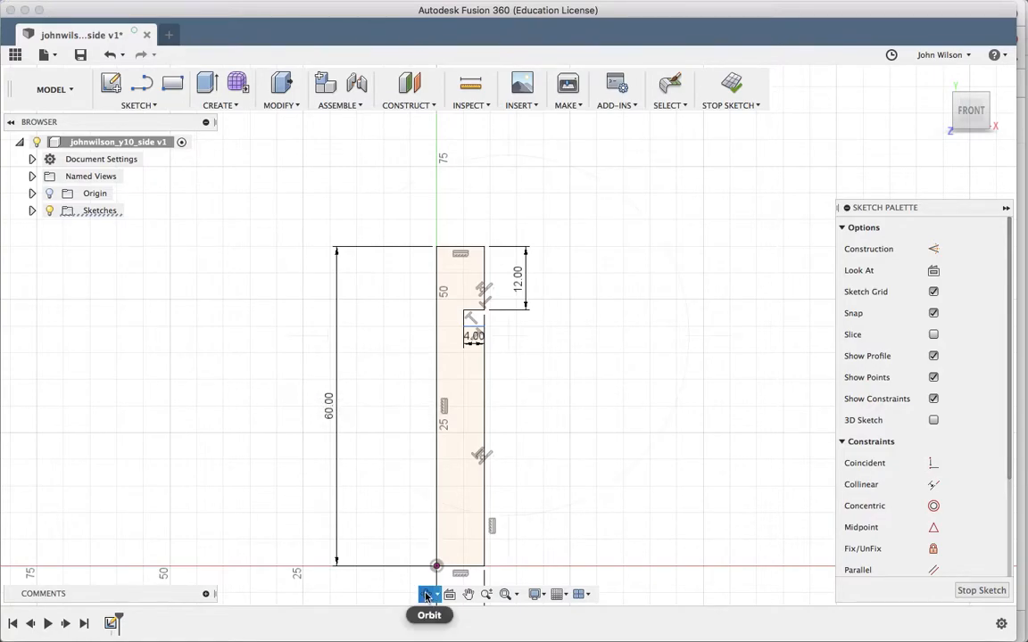
mouse_move(473, 474)
left_mouse_down()
mouse_move(493, 490)
mouse_move(486, 404)
mouse_move(510, 312)
mouse_move(537, 334)
mouse_move(499, 363)
left_mouse_up()
mouse_move(502, 489)
left_mouse_down()
mouse_move(537, 382)
mouse_move(539, 466)
mouse_move(548, 395)
mouse_move(546, 383)
mouse_move(534, 484)
left_mouse_up()
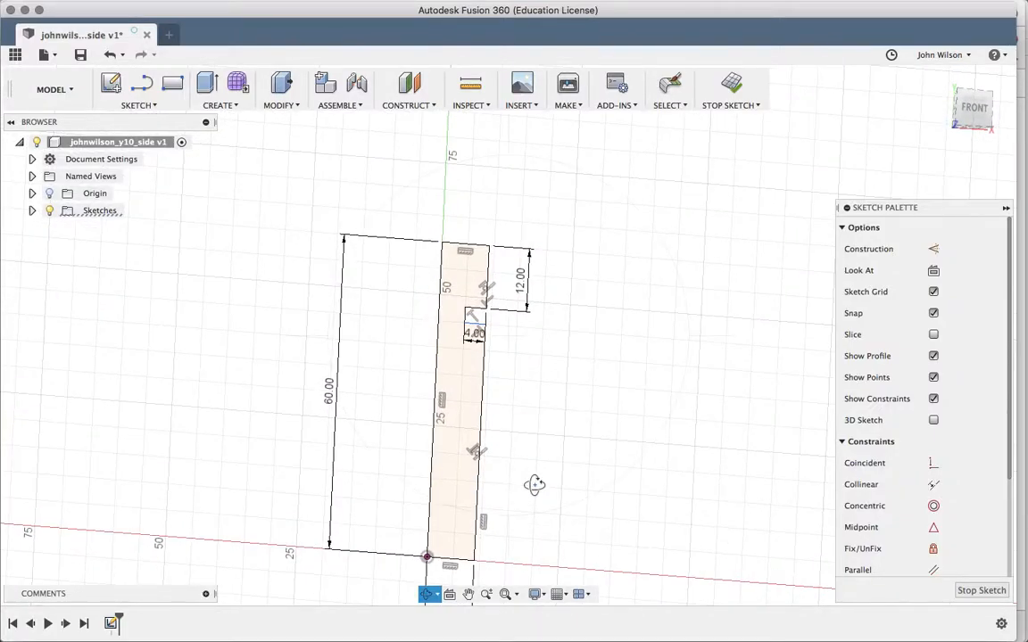
key("Escape")
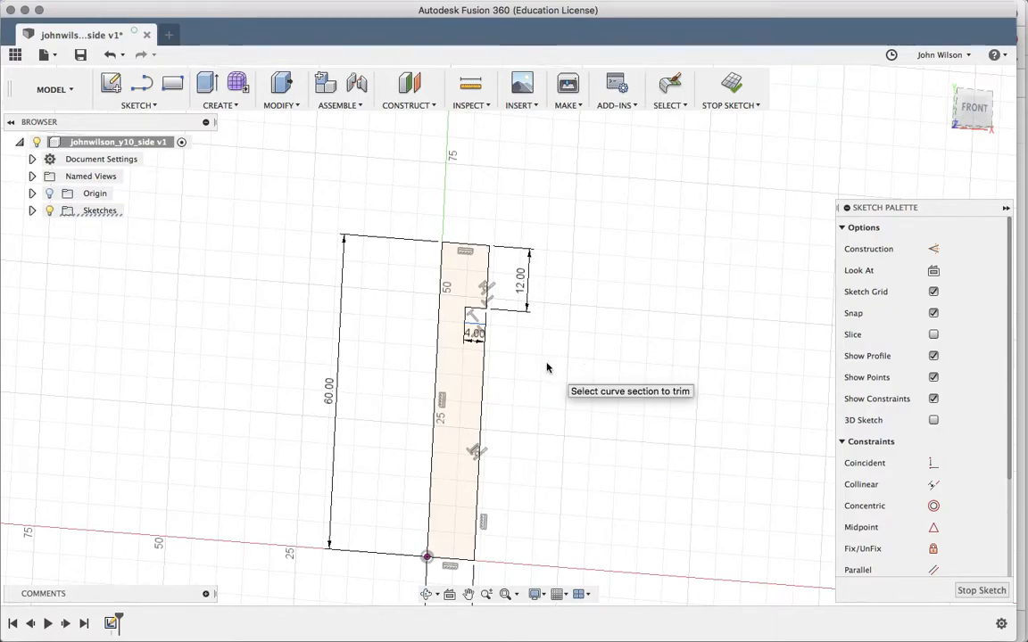
key("Escape")
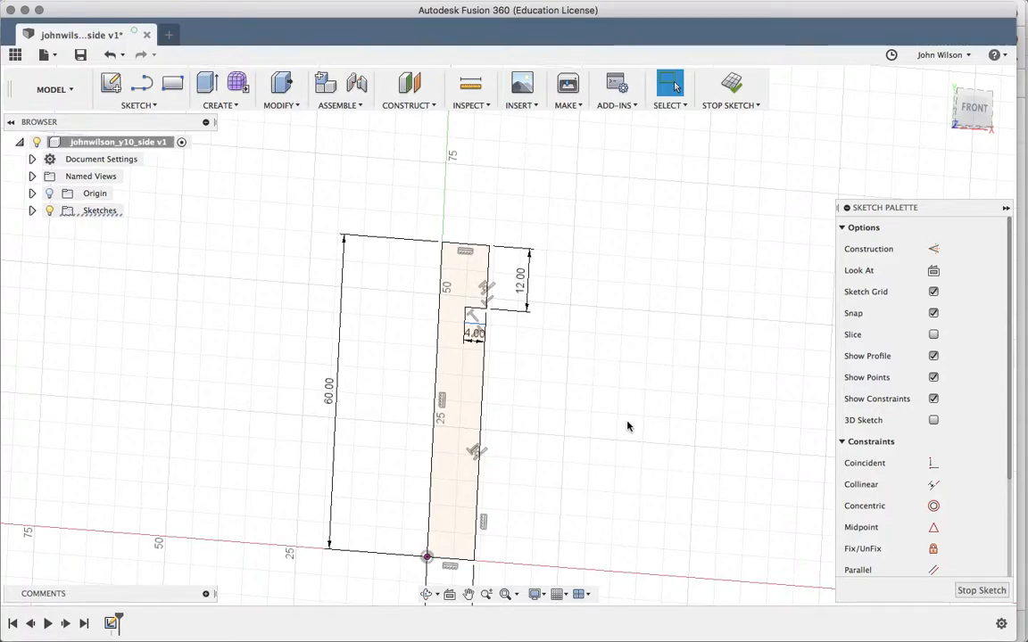
key("e")
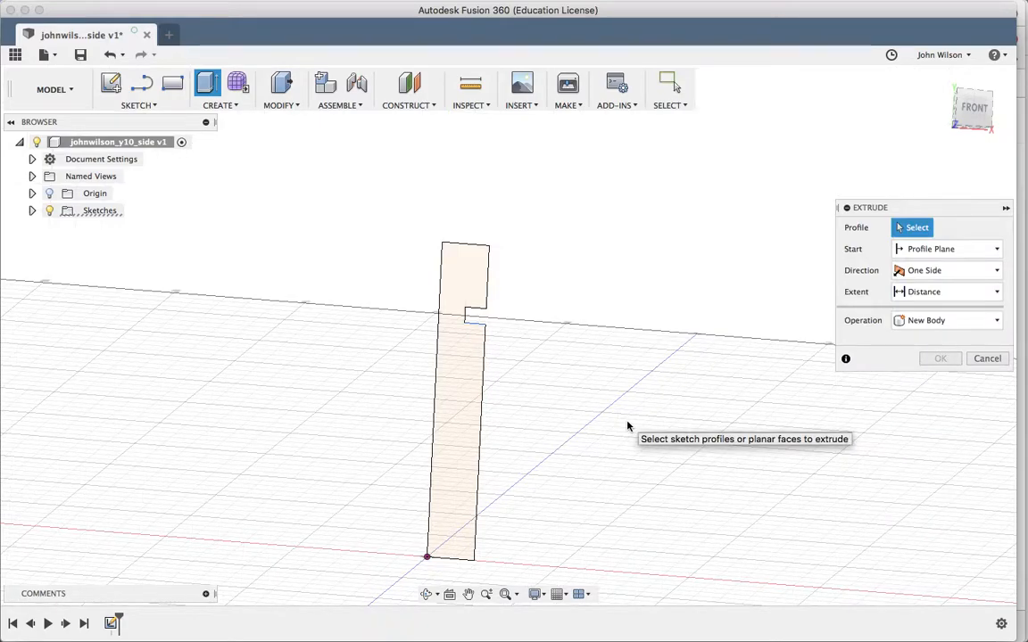
- Extrude the notched profile 120 mm as a new body
left_click(464, 484)
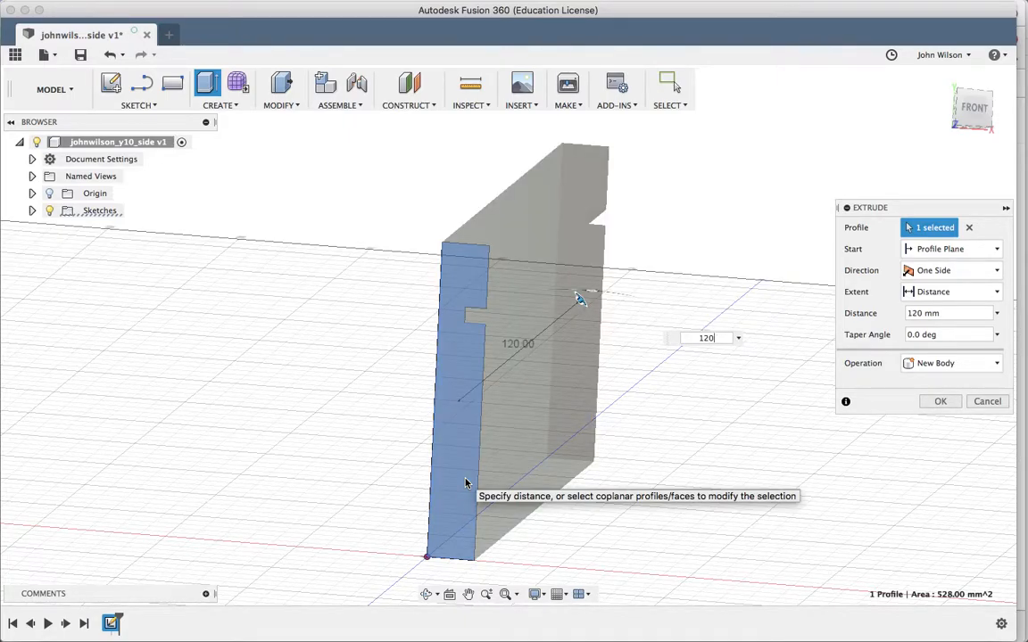
key("Return")
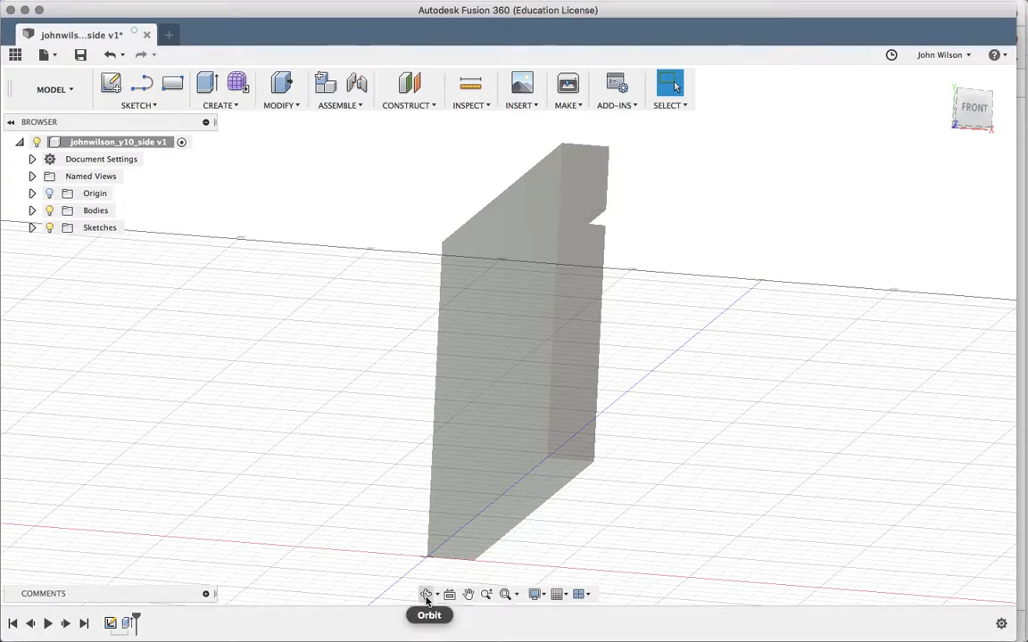
left_click(426, 594)
left_click_drag(611, 500, 468, 592)
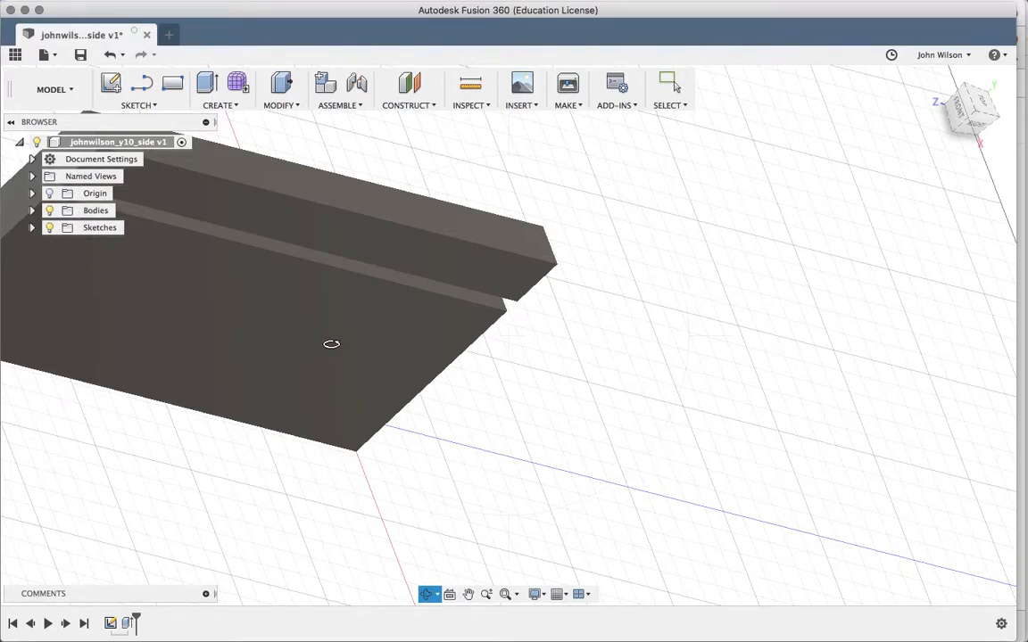
- Inspect the panel from side and top views using the ViewCube, then return Home
left_click(978, 111)
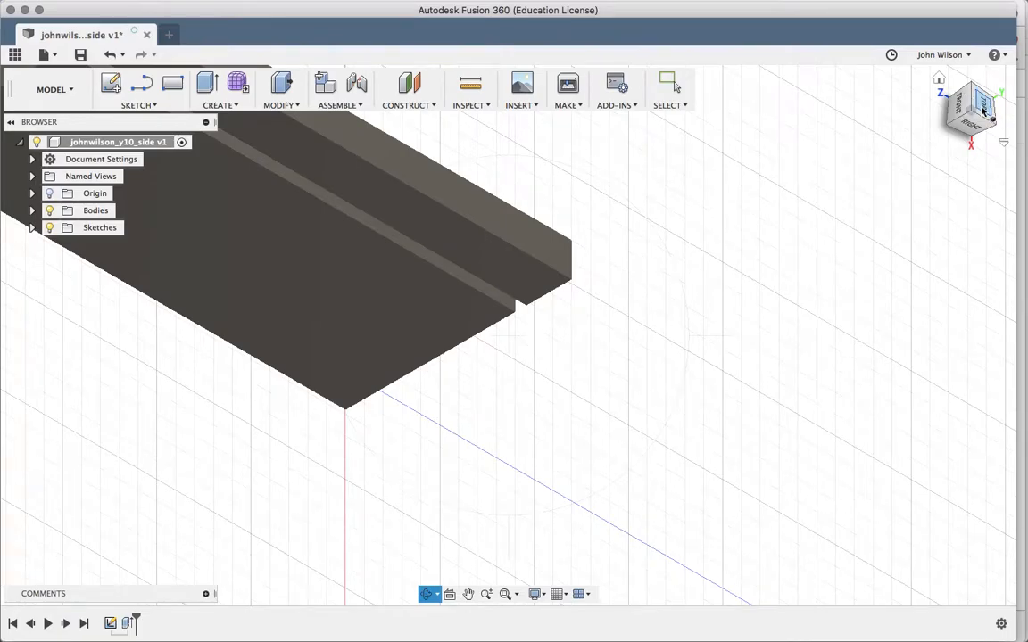
left_click(982, 111)
left_click(972, 88)
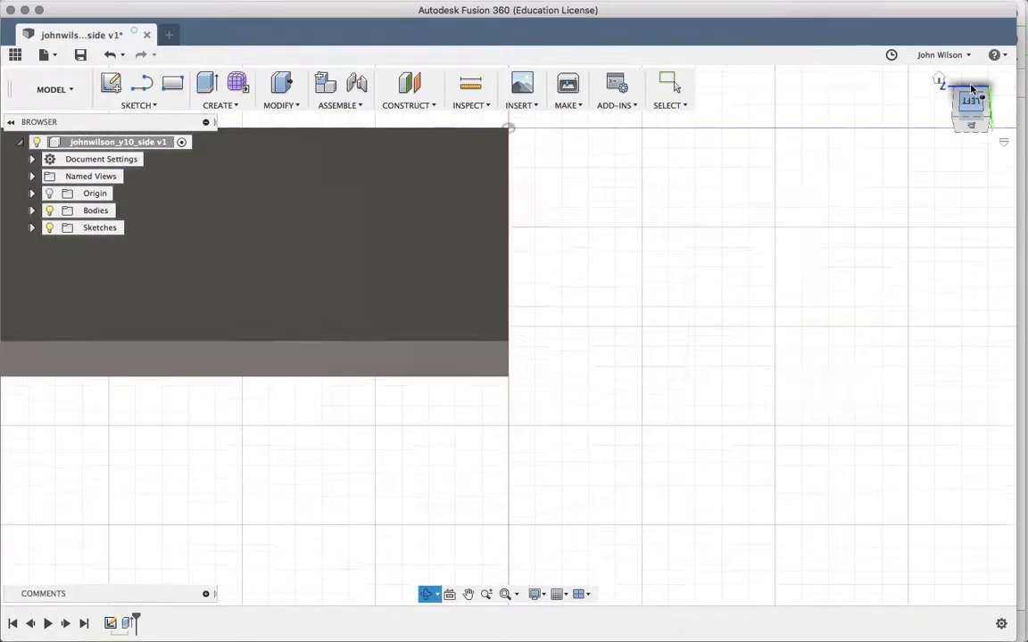
left_click(989, 75)
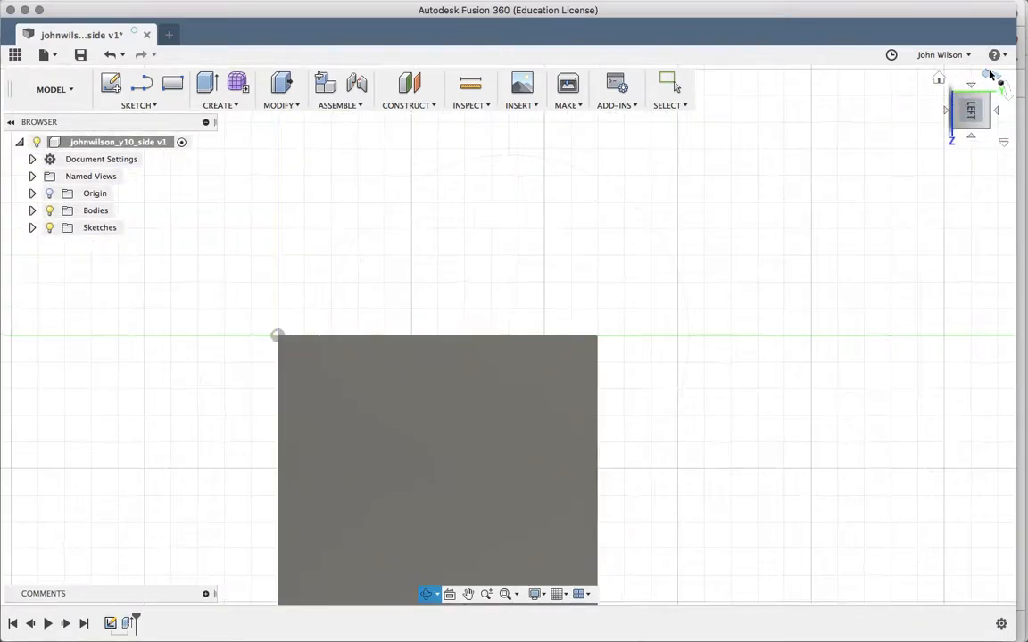
left_click(1009, 92)
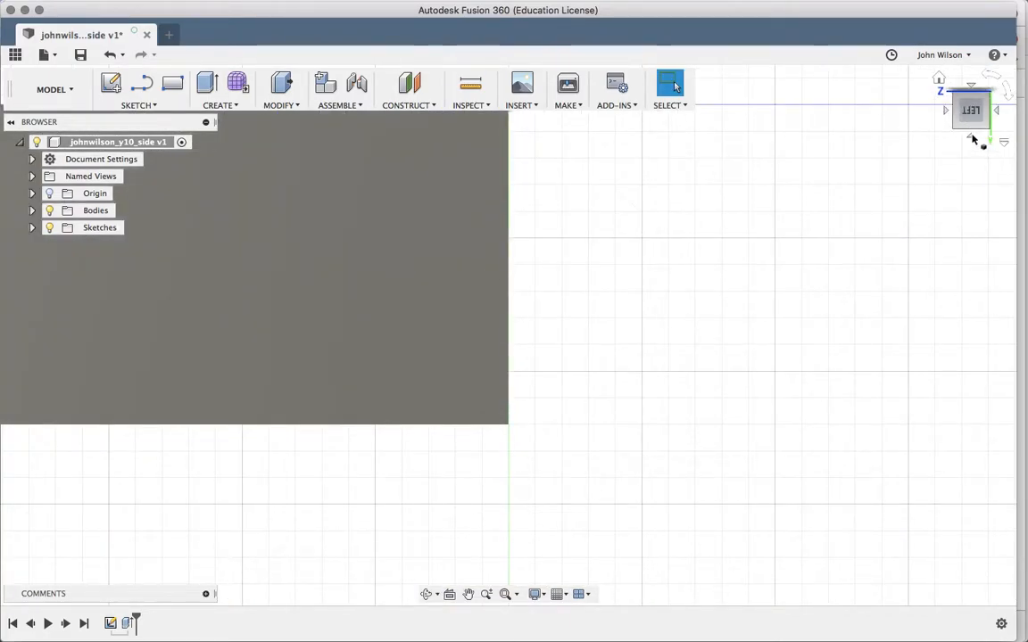
left_click(973, 138)
mouse_move(954, 127)
left_mouse_down()
mouse_move(966, 108)
mouse_move(945, 83)
mouse_move(943, 105)
mouse_move(973, 64)
mouse_move(980, 98)
mouse_move(952, 56)
mouse_move(941, 107)
left_mouse_up()
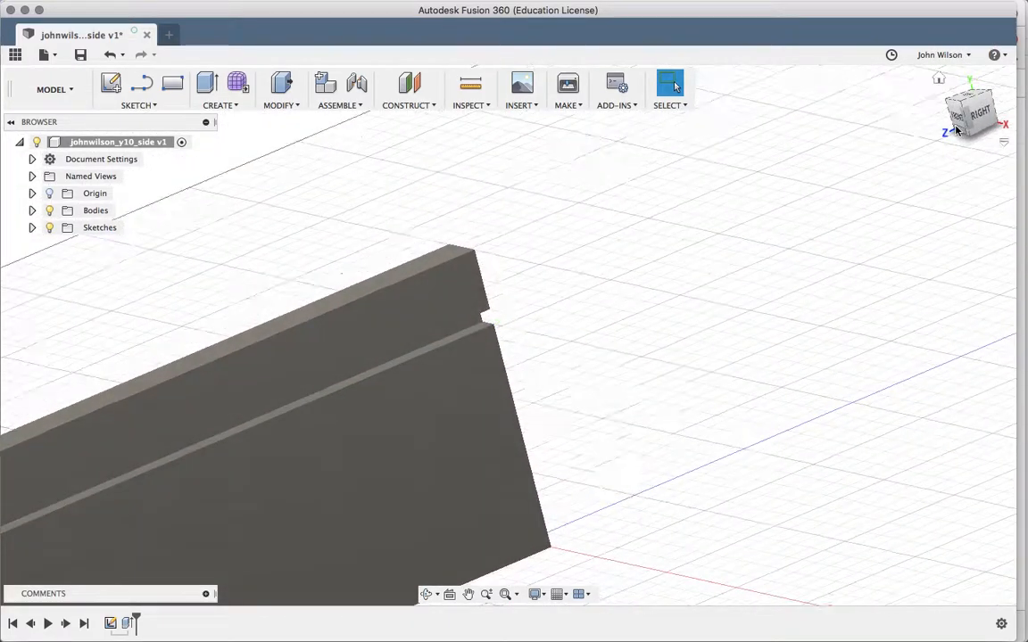
left_click(938, 81)
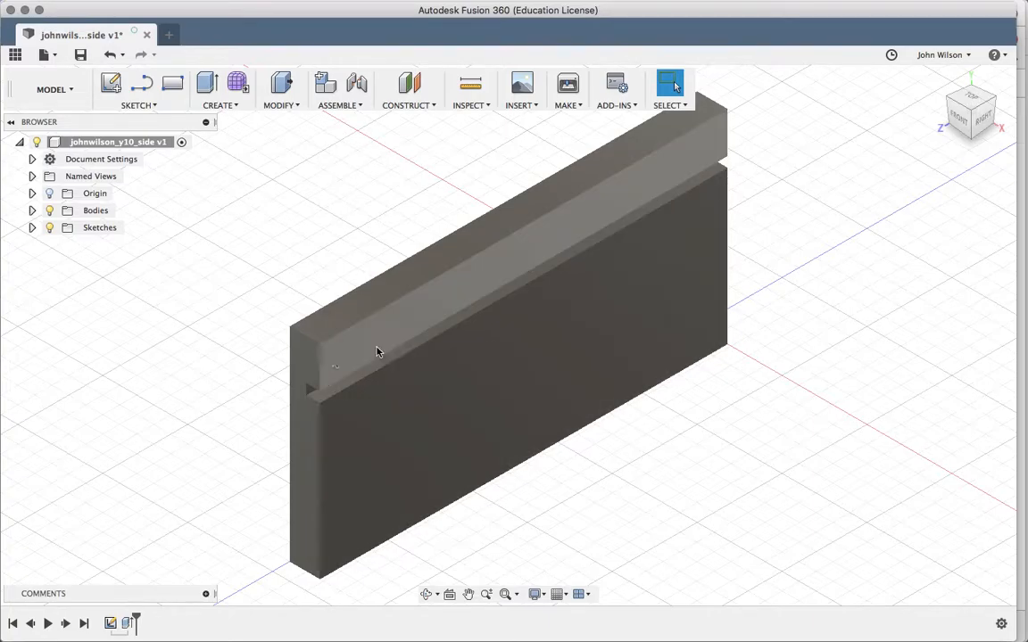
- Select the panel's end edges and apply a 9 mm equal-distance chamfer
left_click(323, 366)
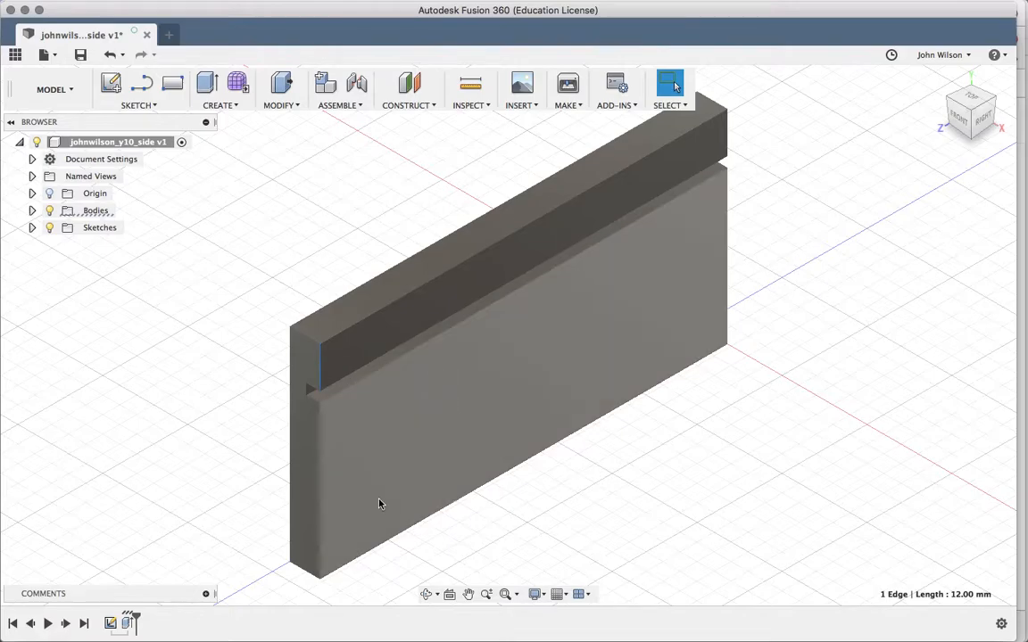
left_click(321, 481)
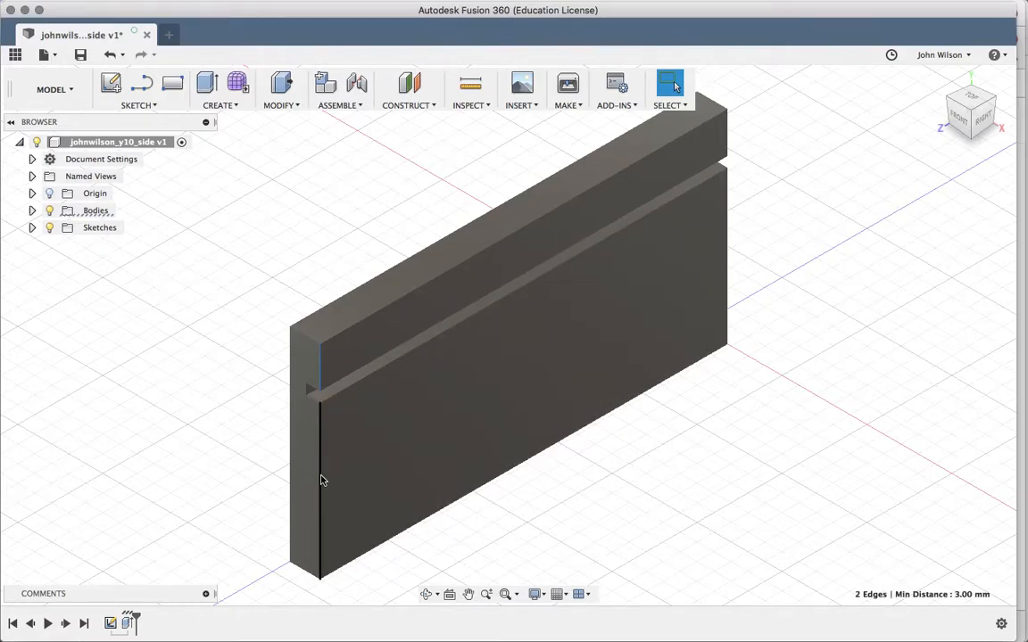
left_click(728, 141)
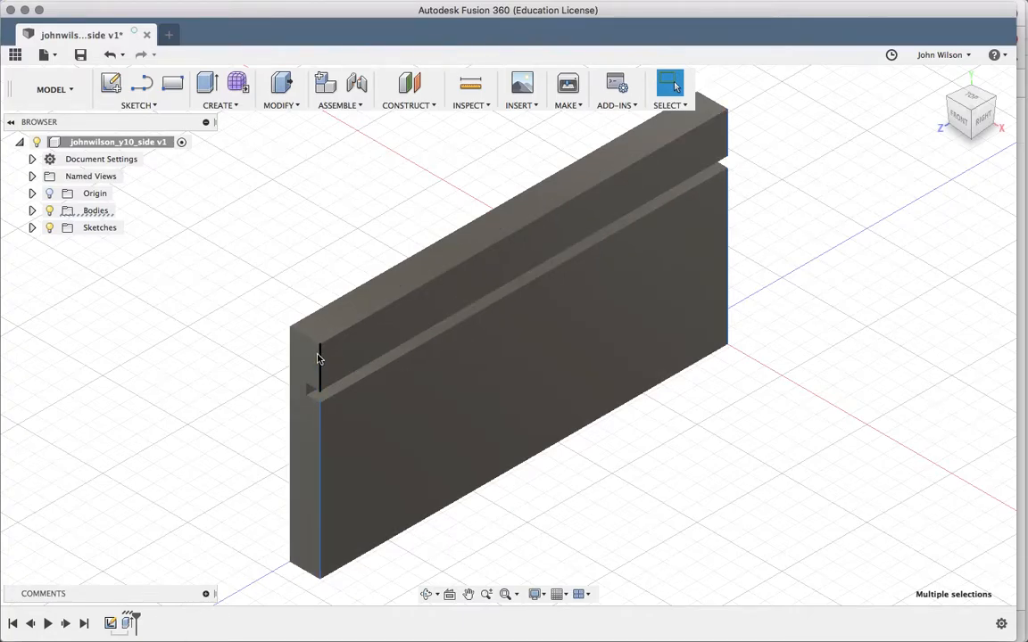
left_click(272, 105)
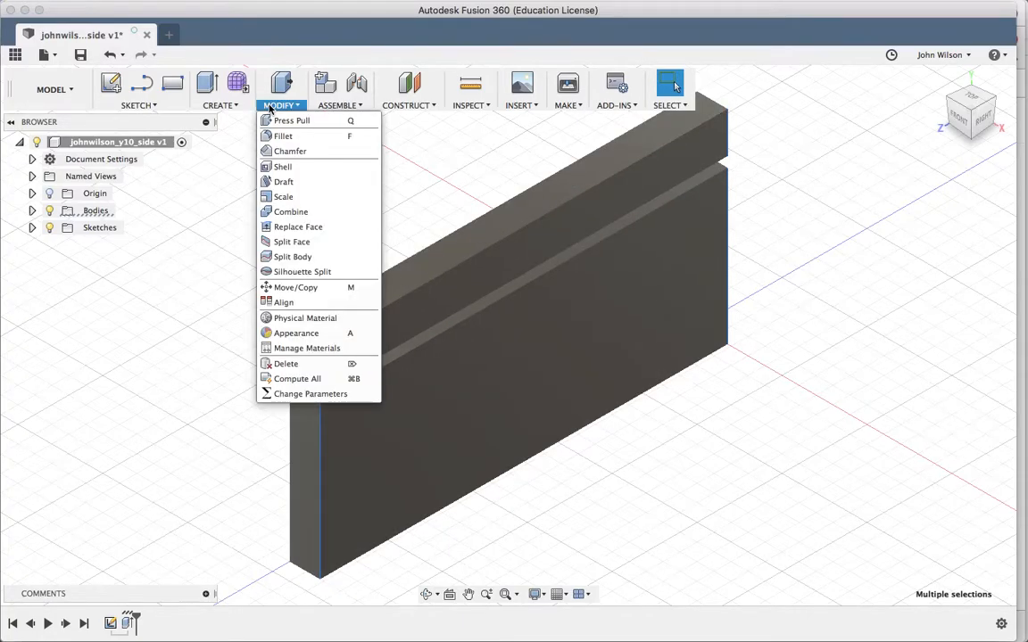
left_click(294, 152)
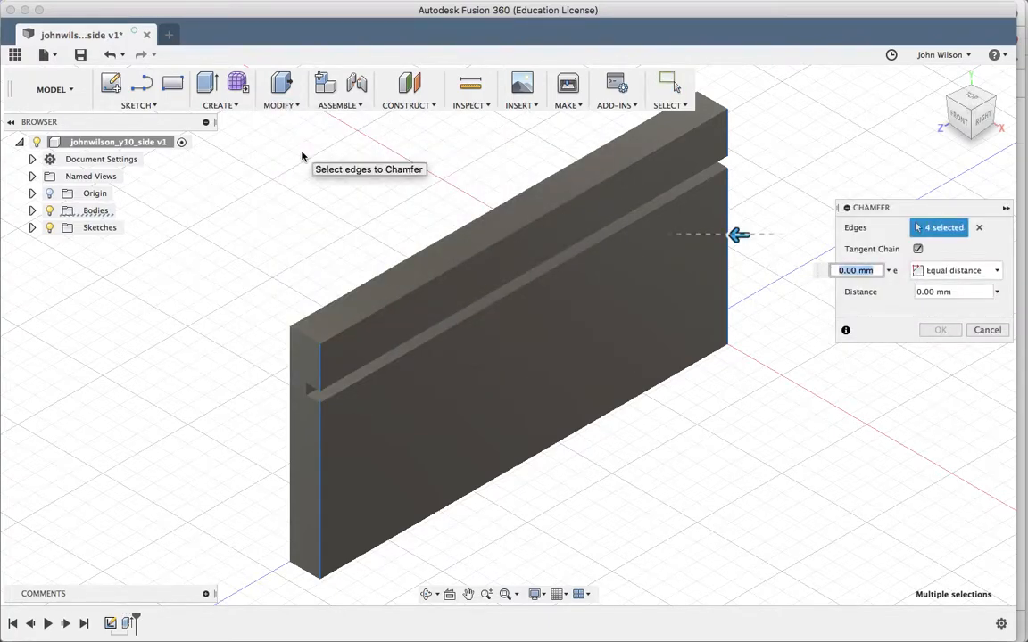
type("9")
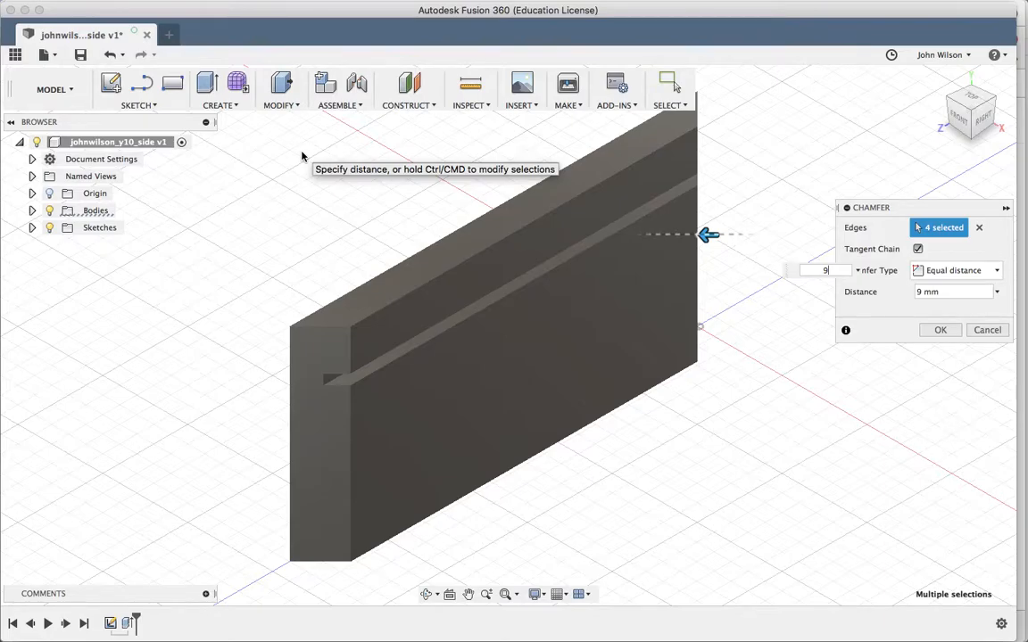
left_click(944, 331)
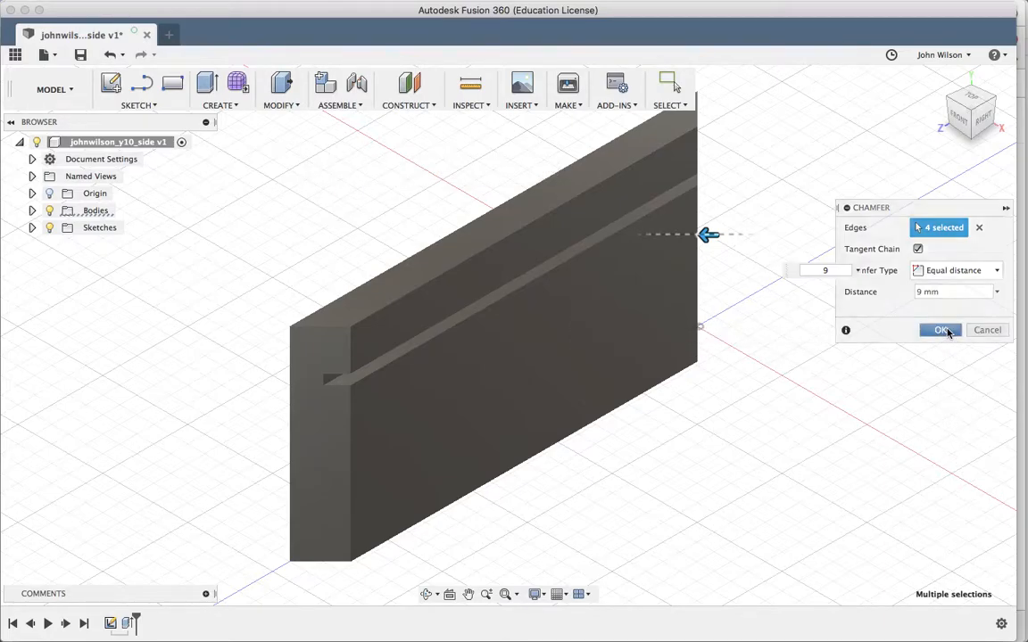
- Orbit around the panel to inspect the 9 mm chamfered edges, then return to the home view
left_click(425, 594)
left_click_drag(551, 505, 940, 308)
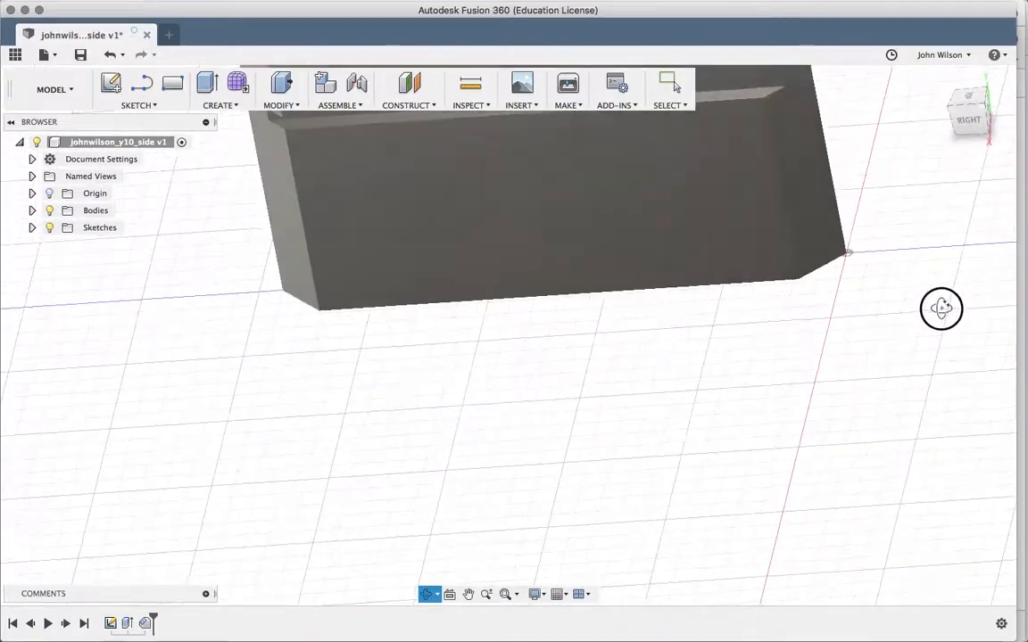
key("Escape")
left_click(940, 79)
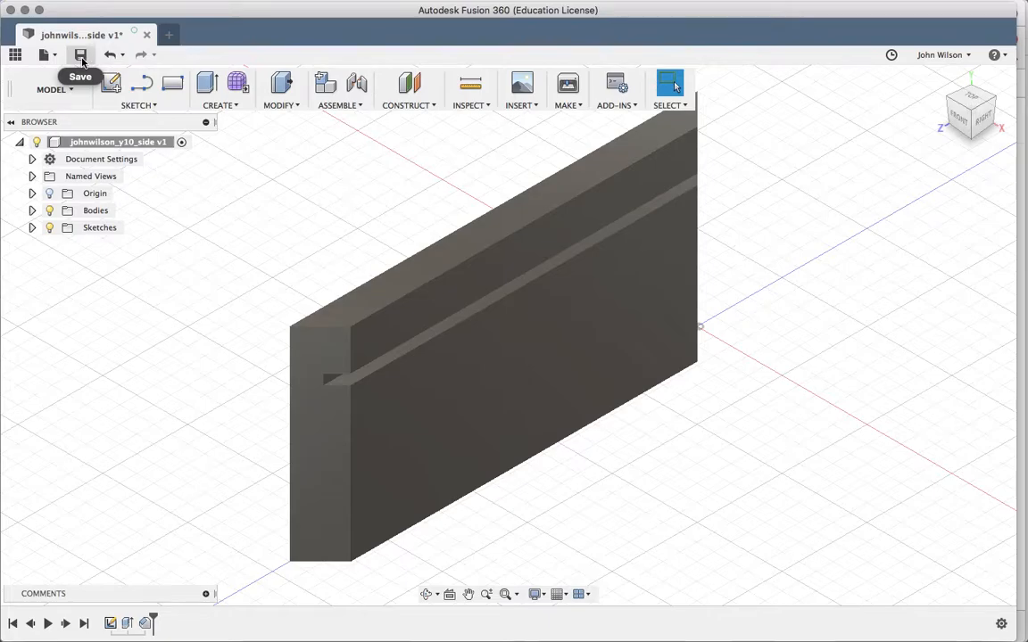
- Save the 'side' design as a new version and list the project's designs in the Data Panel
left_click(80, 55)
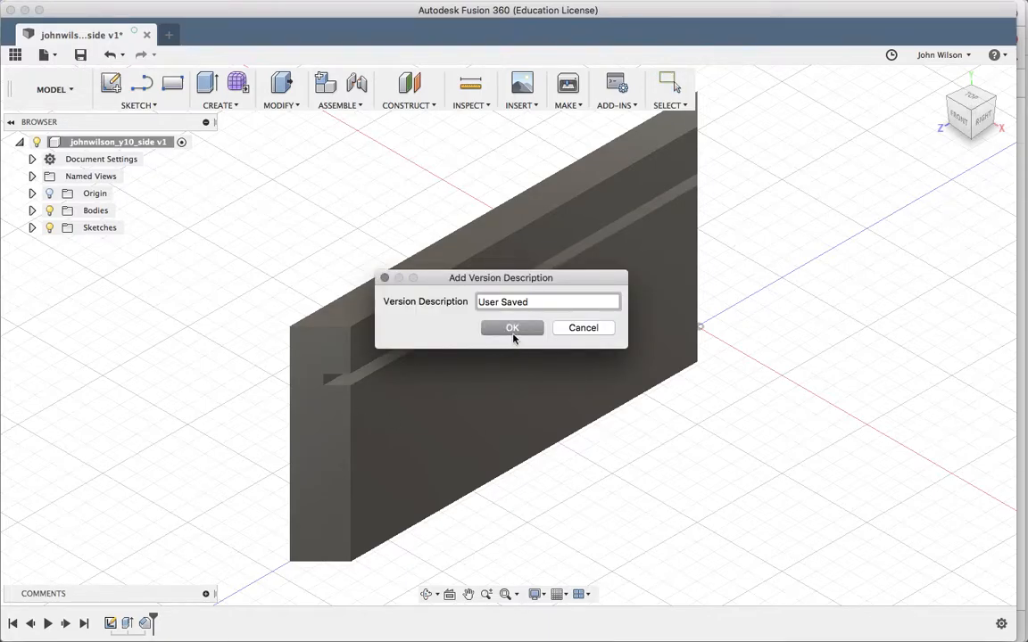
left_click(512, 329)
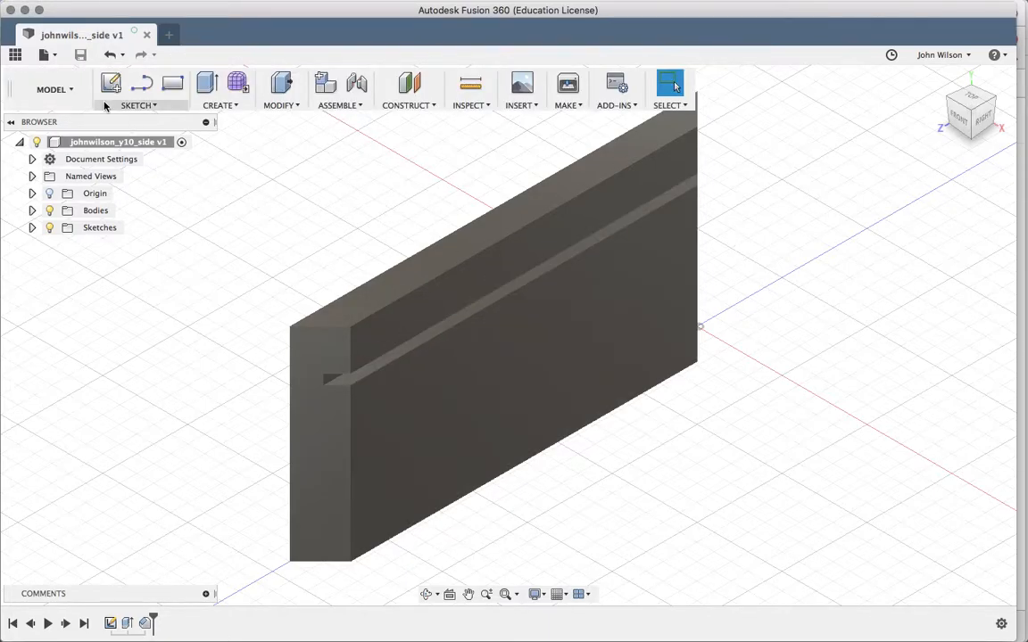
left_click(15, 55)
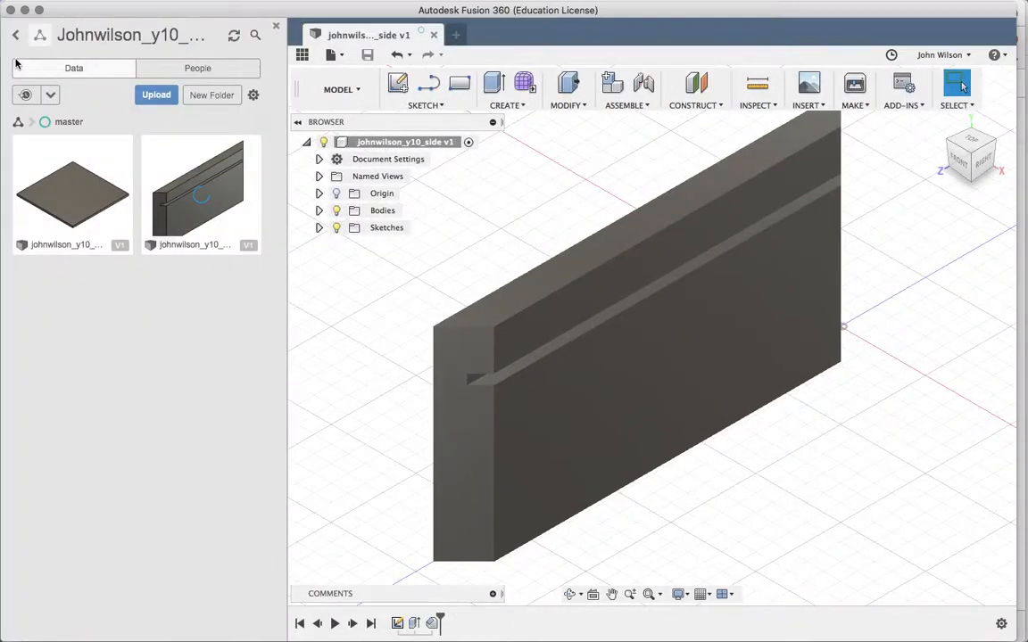